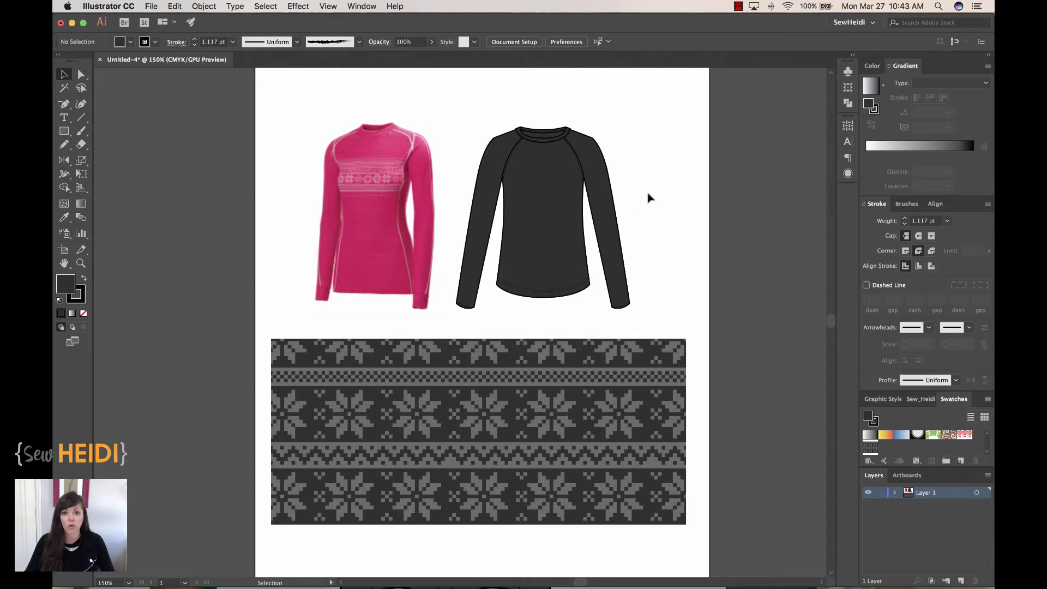
Clear the selection and zoom in on the black raglan tee until it fills the view
click(585, 426)
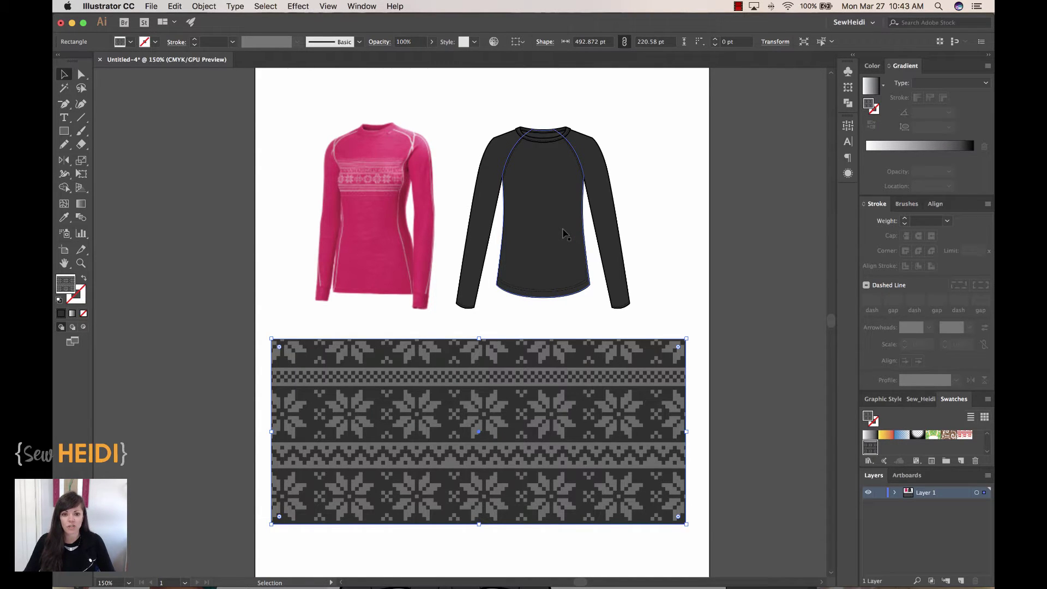
click(657, 236)
key(z)
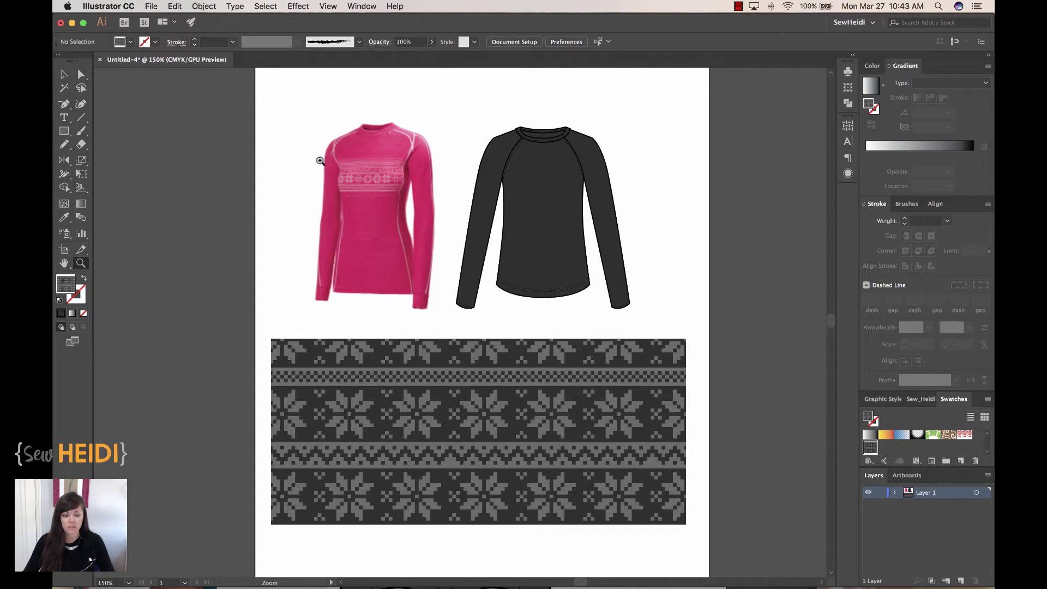
drag(433, 112, 666, 292)
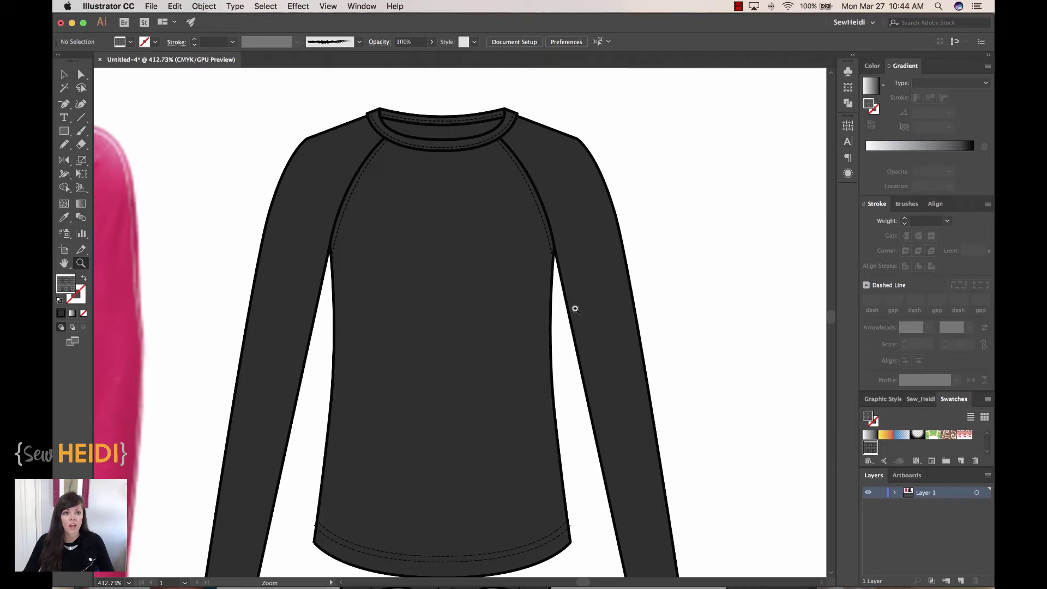
scroll(630, 281, down, 3)
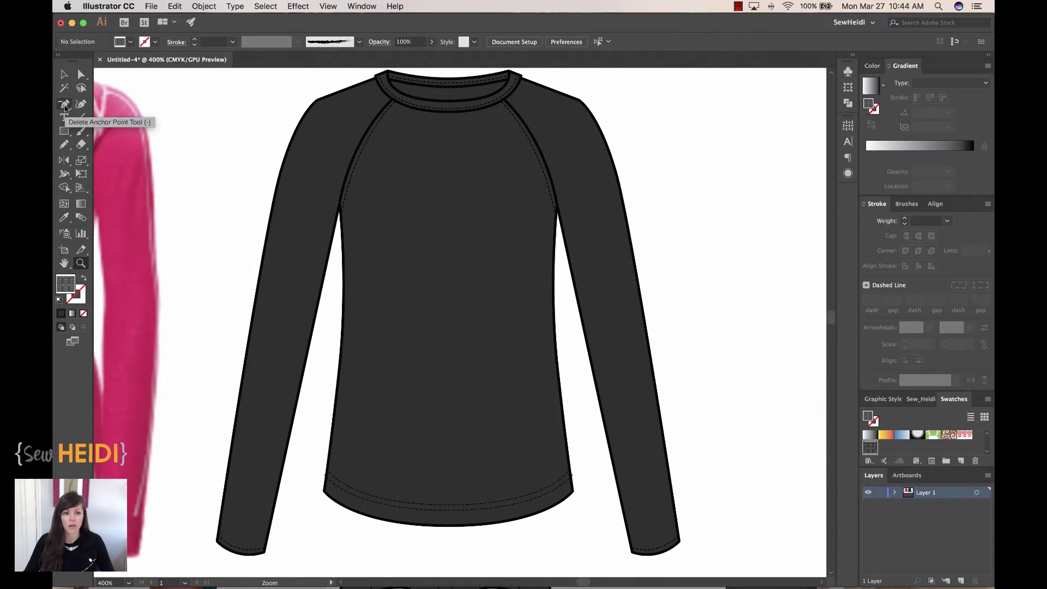
click(65, 105)
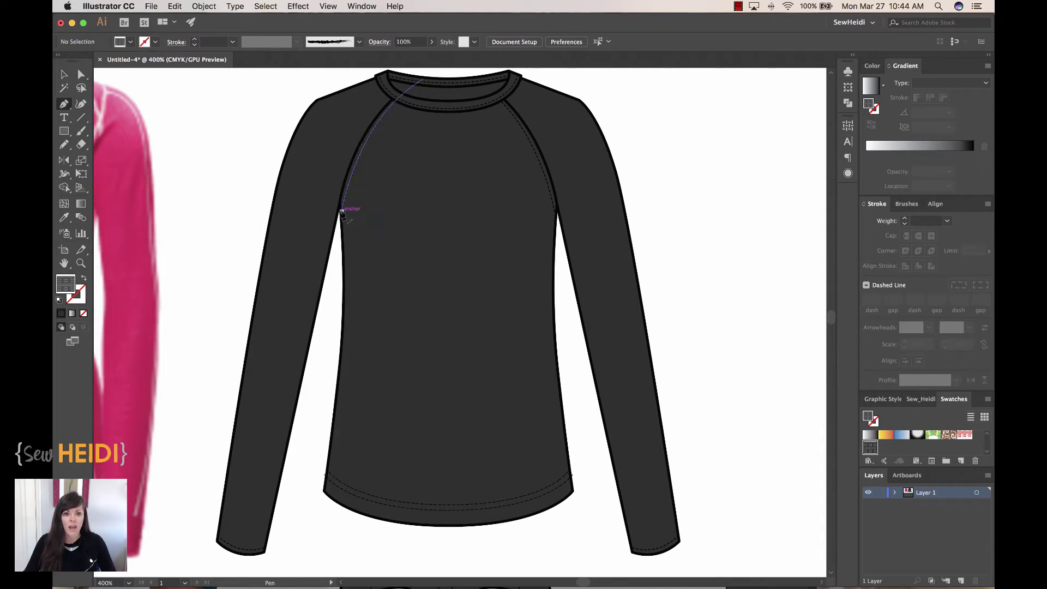
click(347, 177)
drag(348, 176, 343, 246)
click(343, 247)
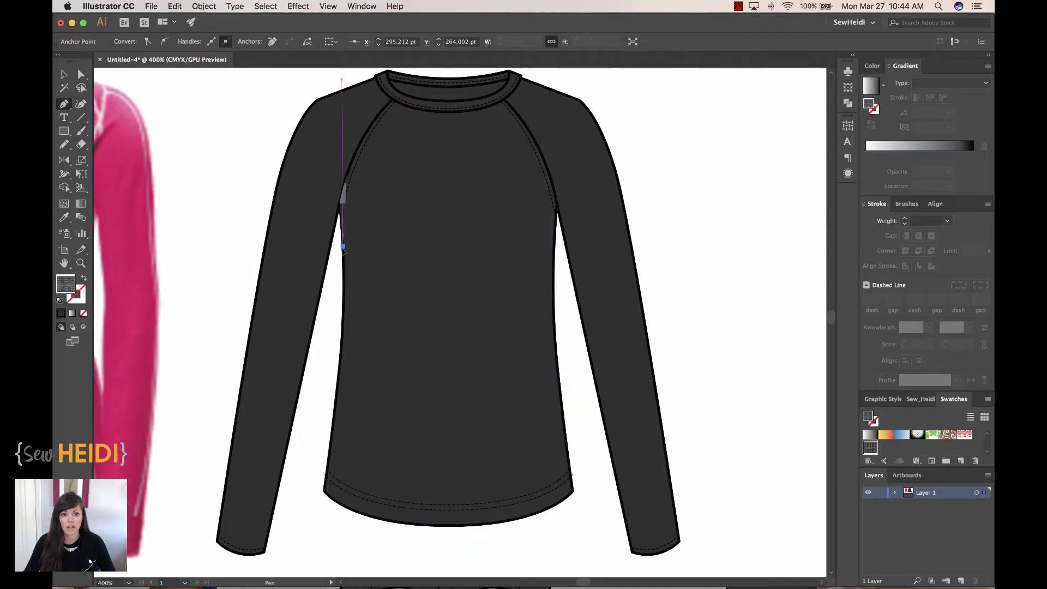
click(554, 247)
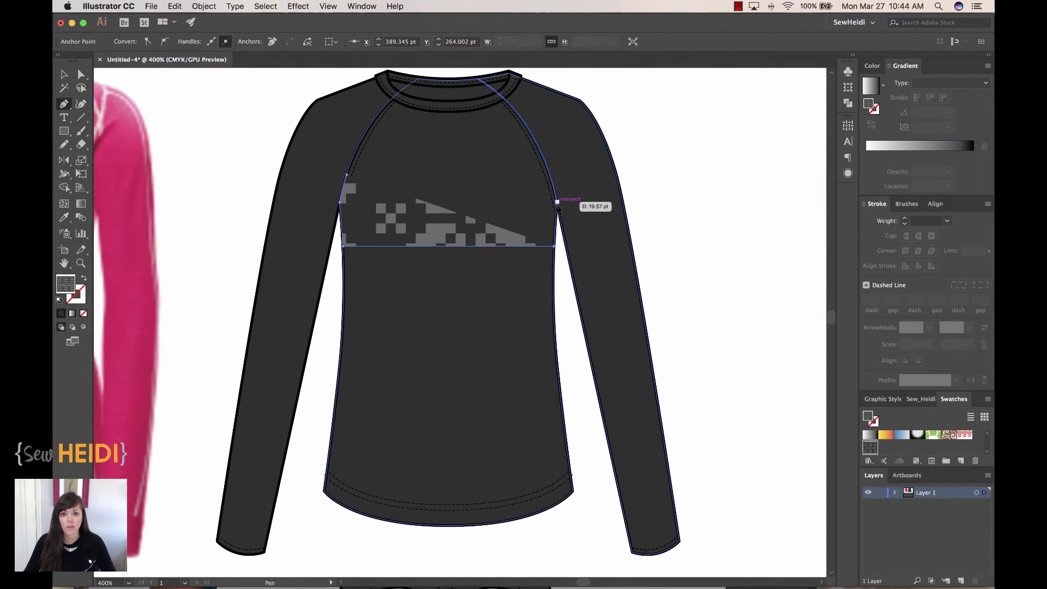
click(557, 202)
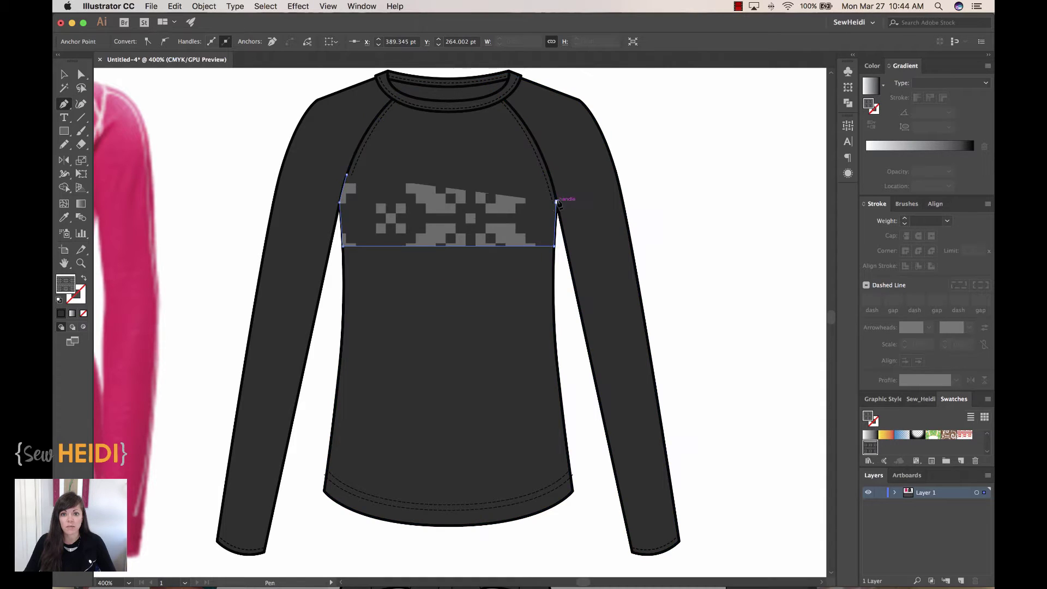
click(549, 177)
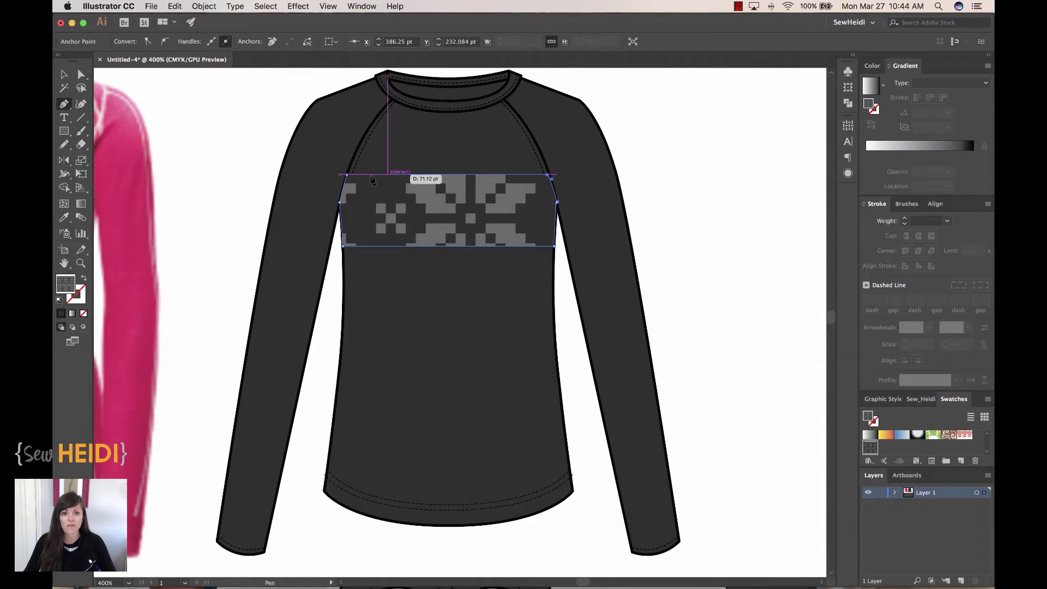
click(346, 176)
key(super+shift+a)
key(v)
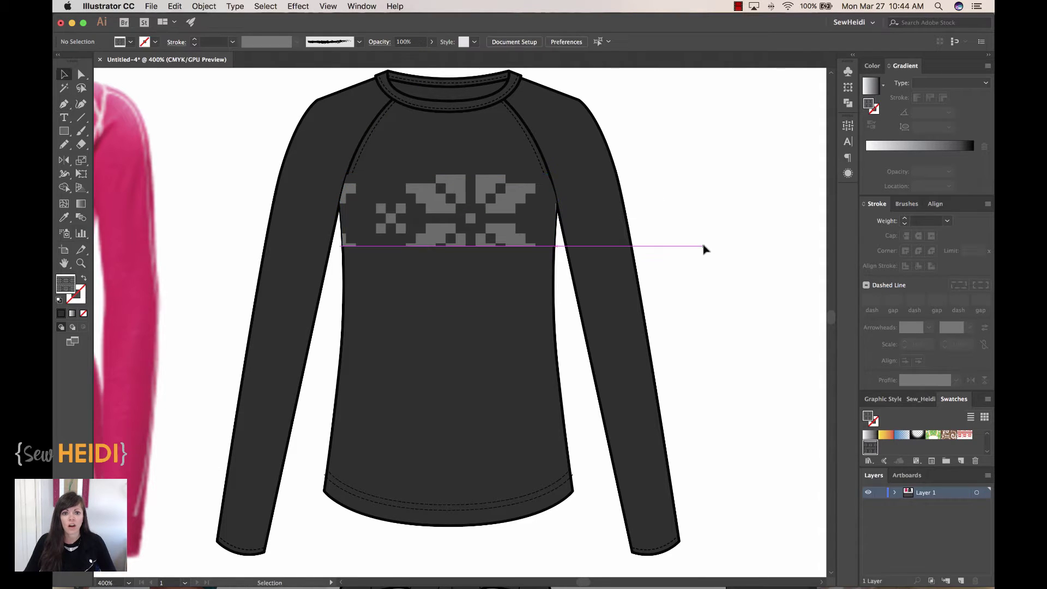
click(472, 217)
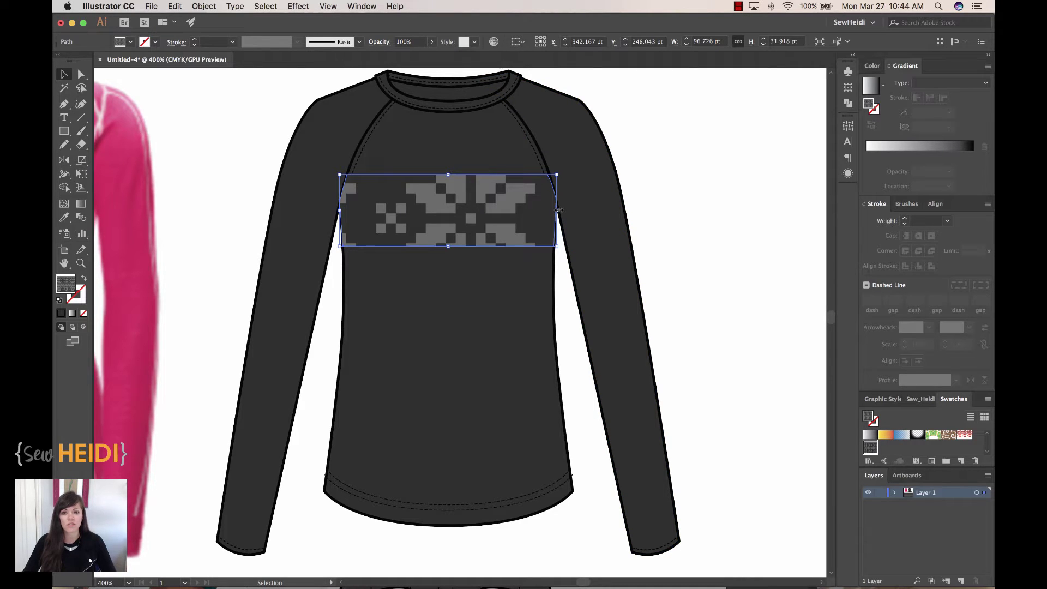
click(664, 231)
key(z)
drag(518, 159, 600, 291)
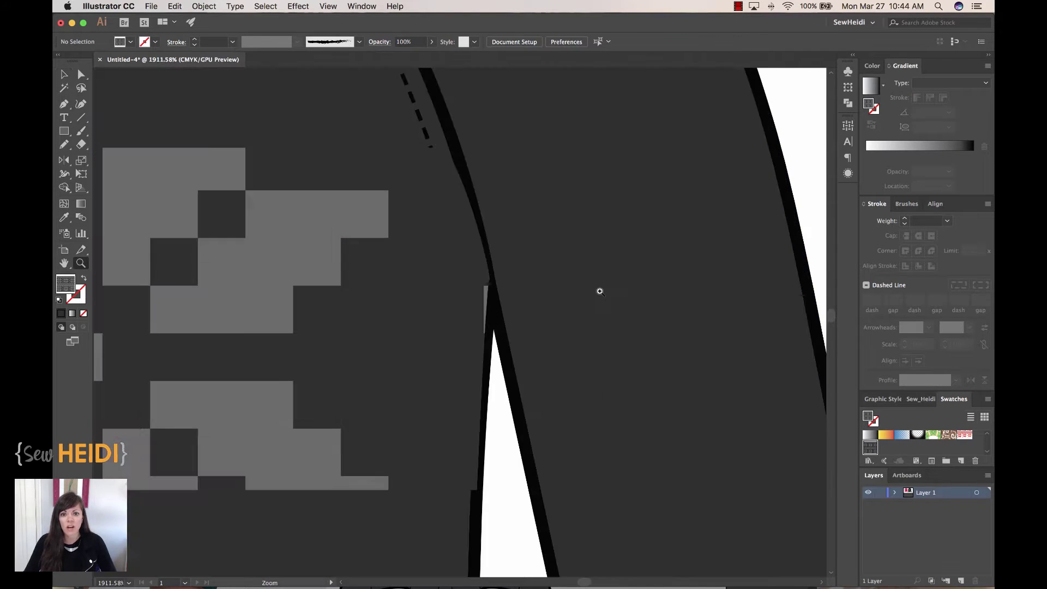
key(v)
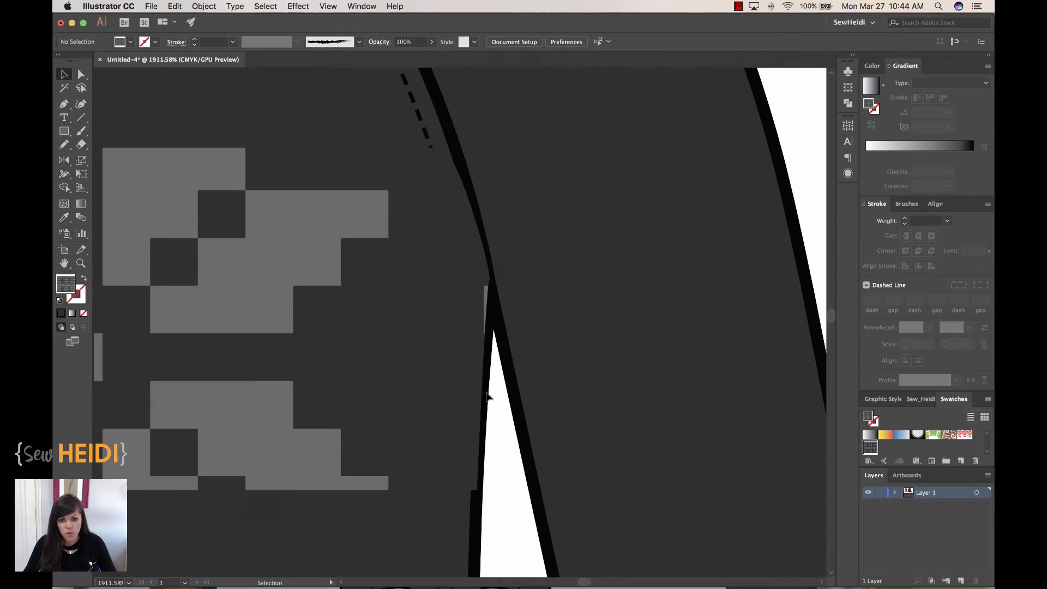
click(461, 360)
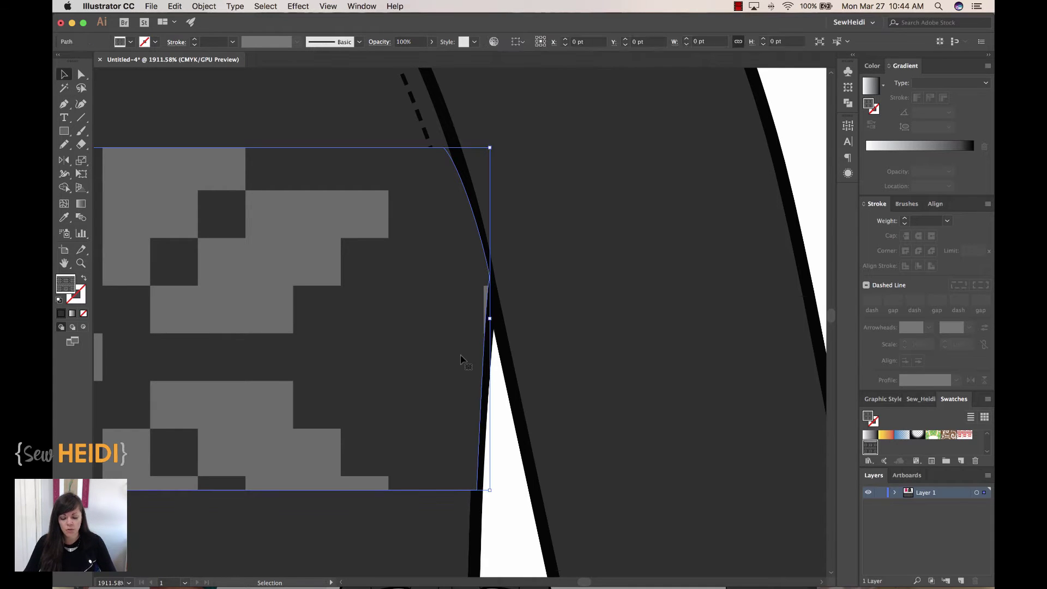
key(super+minus)
key(super+minus)
key(super+minus)
key(super+minus)
key(Delete)
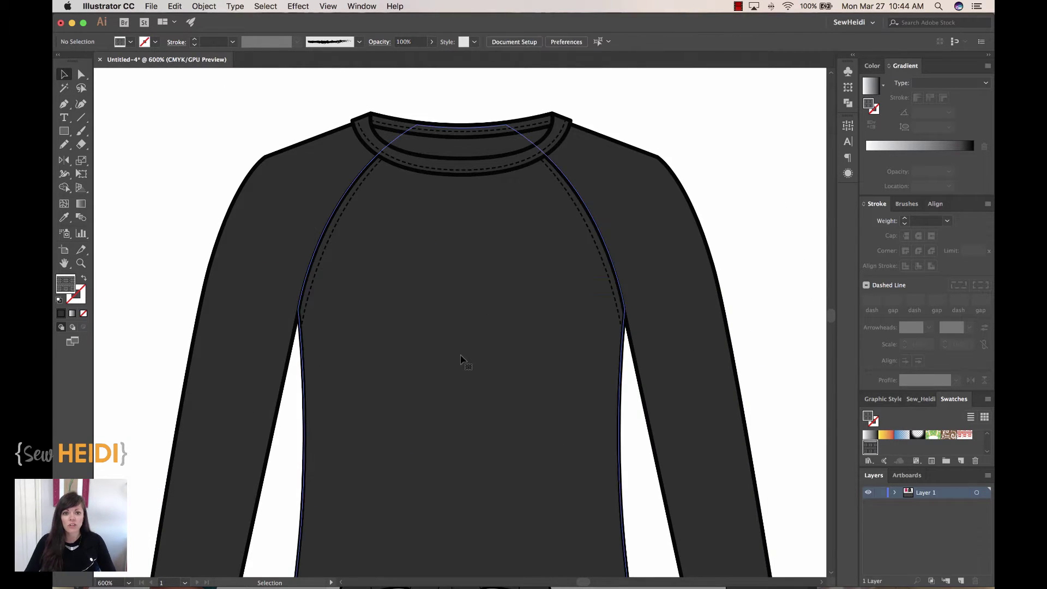
key(super+minus)
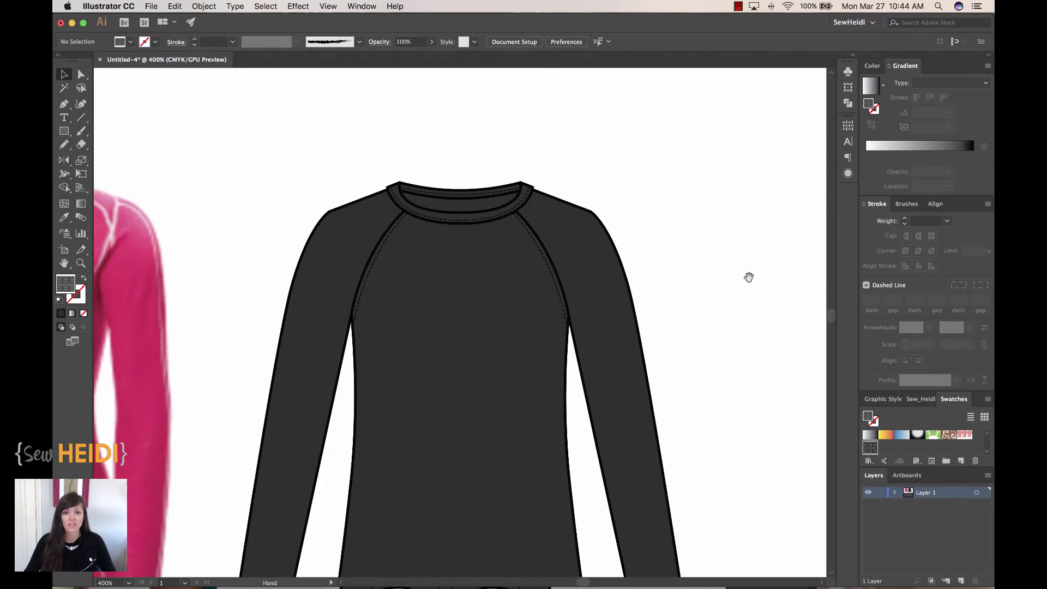
scroll(749, 277, down, 3)
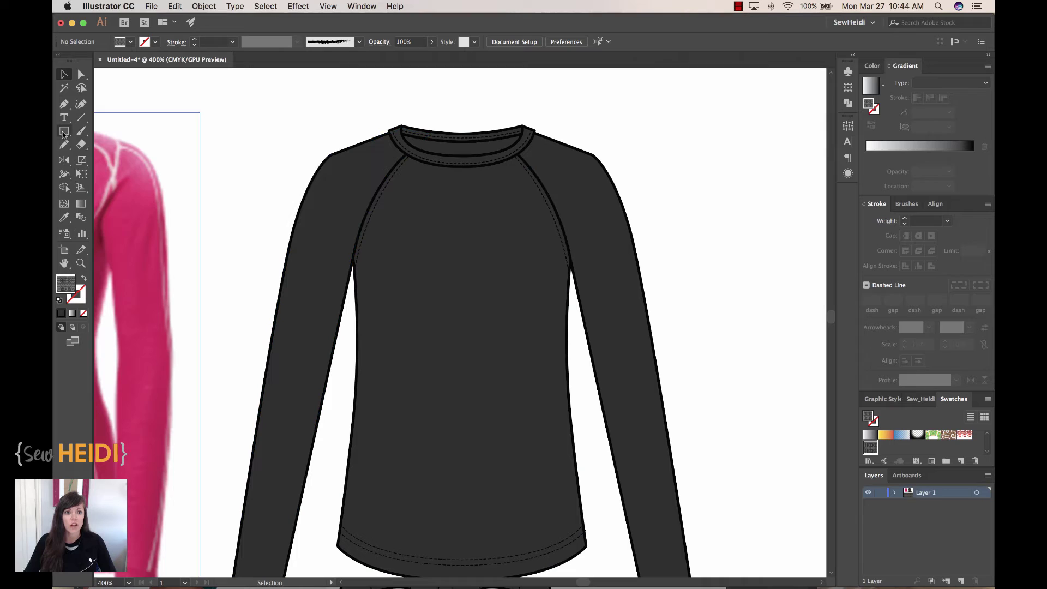
Draw a 135.5 × 42.75 pt snowflake band across the chest, then select the shirt body
click(64, 132)
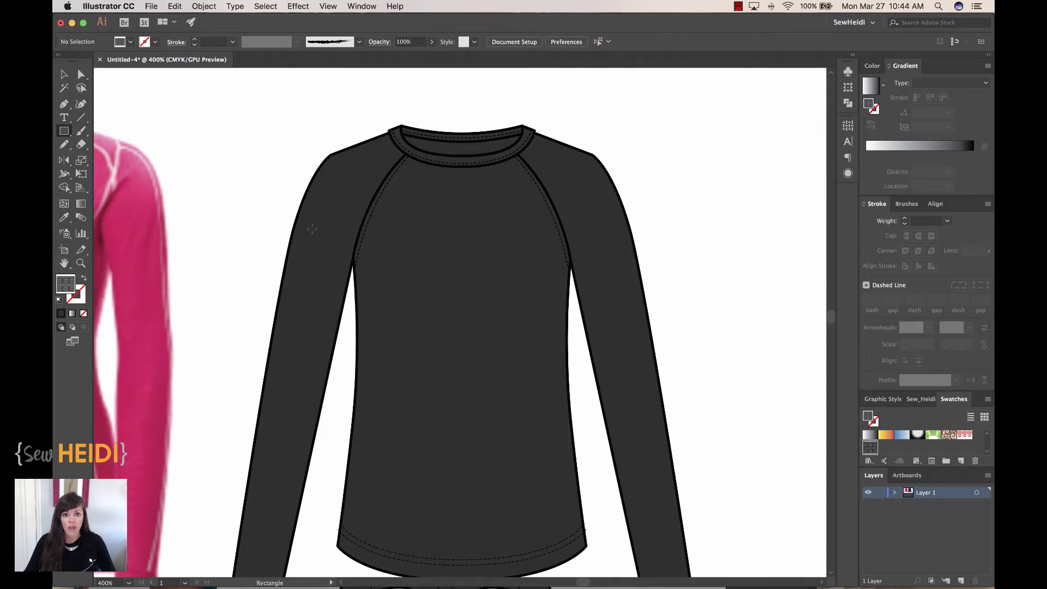
drag(312, 229, 616, 322)
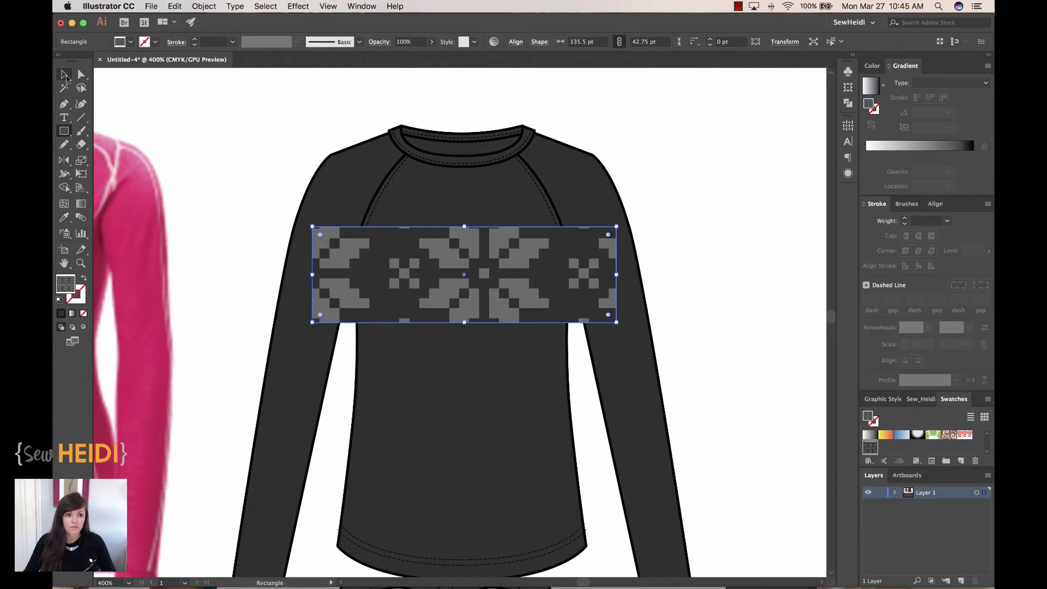
click(65, 75)
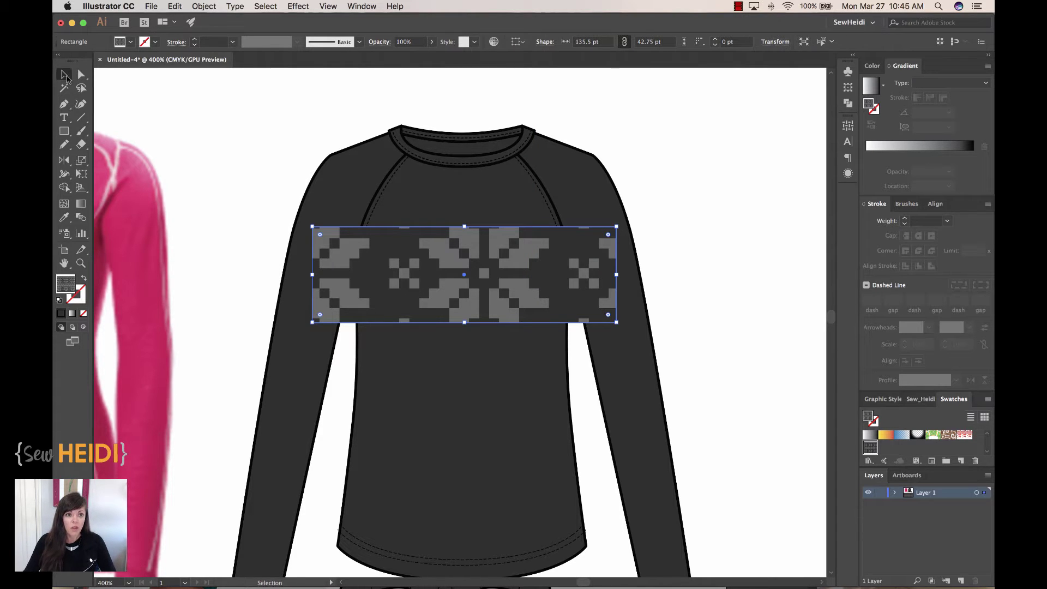
click(259, 195)
click(459, 216)
drag(466, 241, 465, 223)
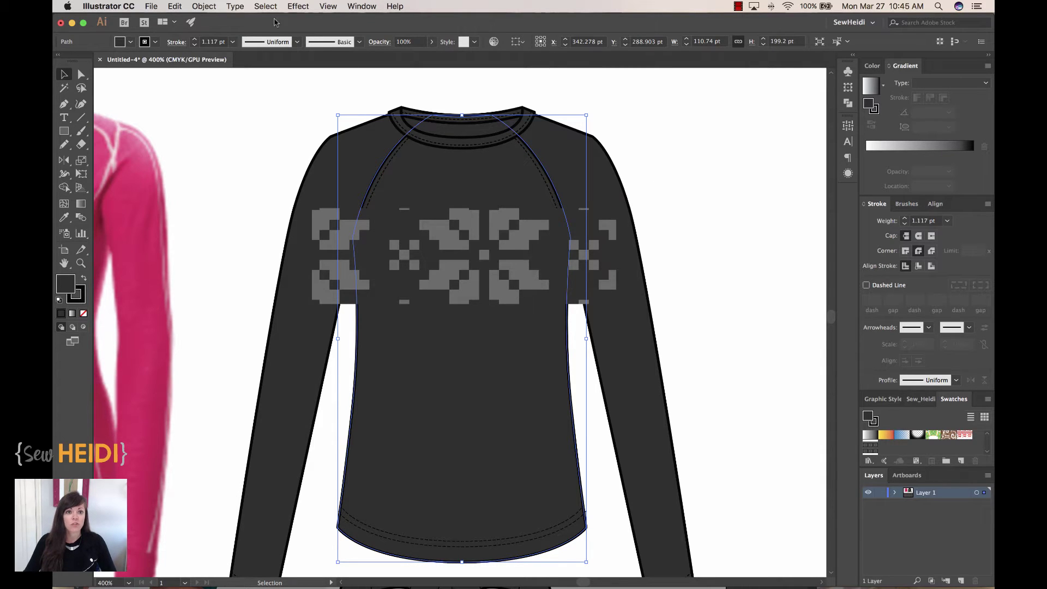
Bring the shirt body to front, add the snowflake band, and make a clipping mask
click(204, 6)
mouse_move(202, 30)
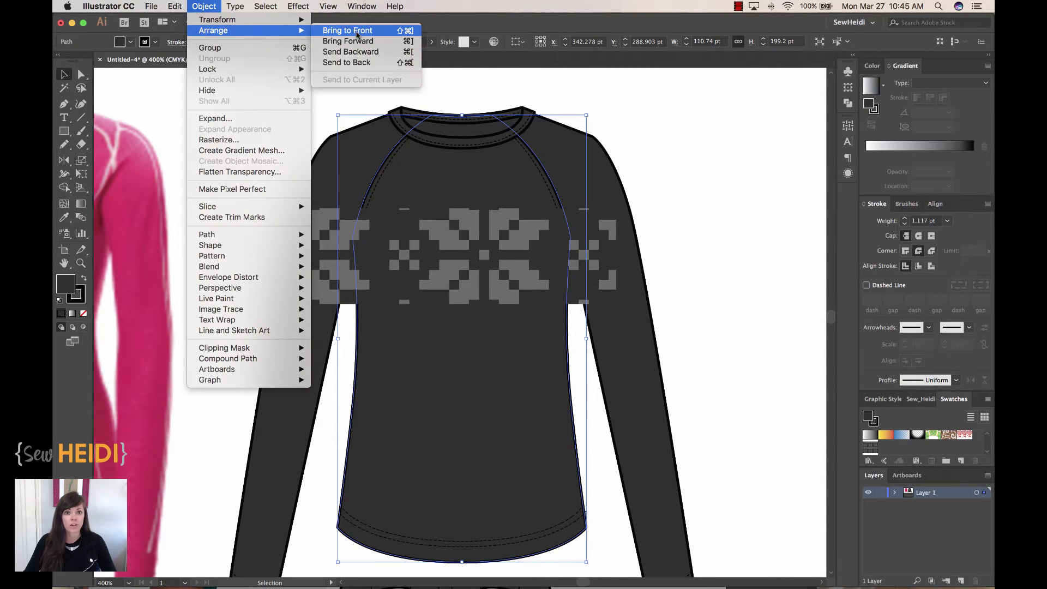
click(357, 31)
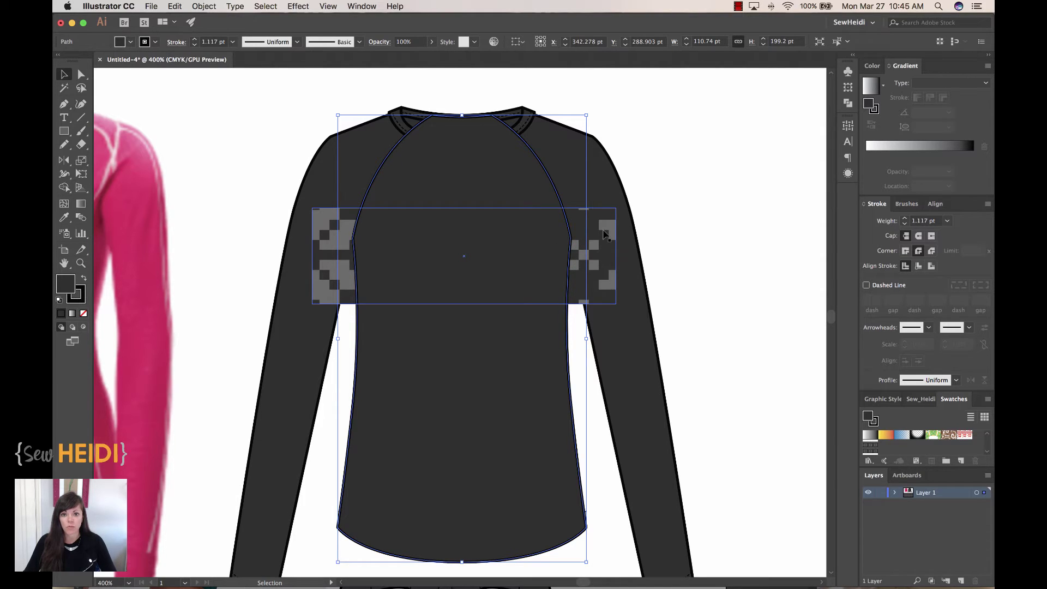
shift+click(607, 234)
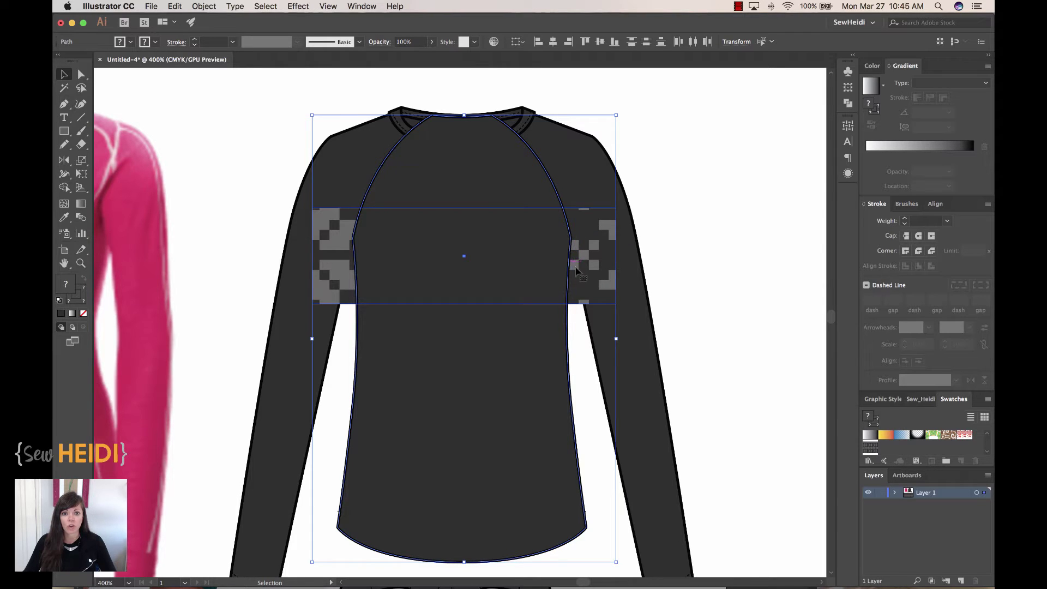
click(196, 6)
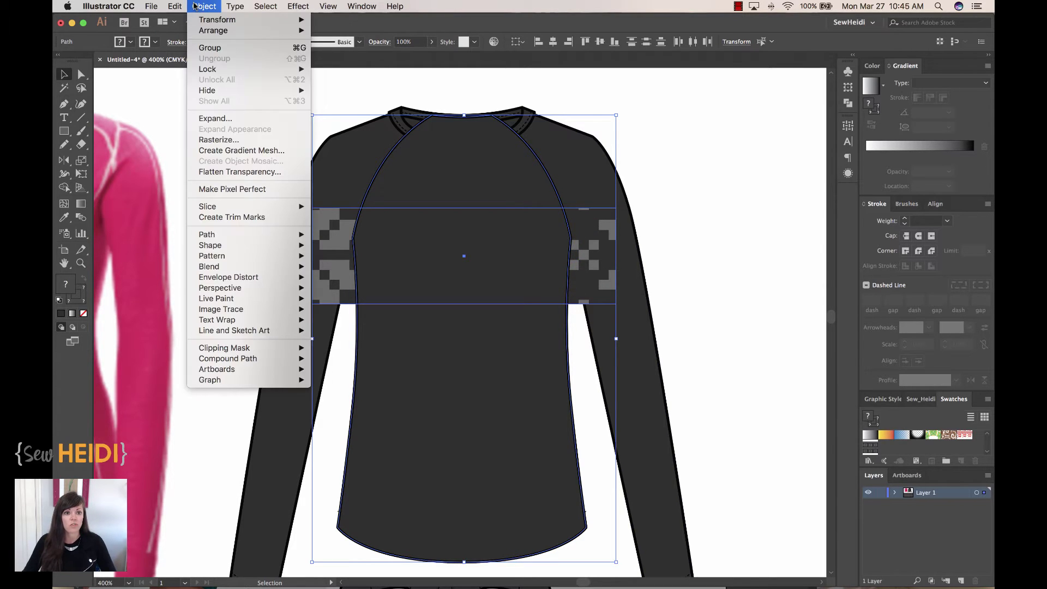
mouse_move(239, 348)
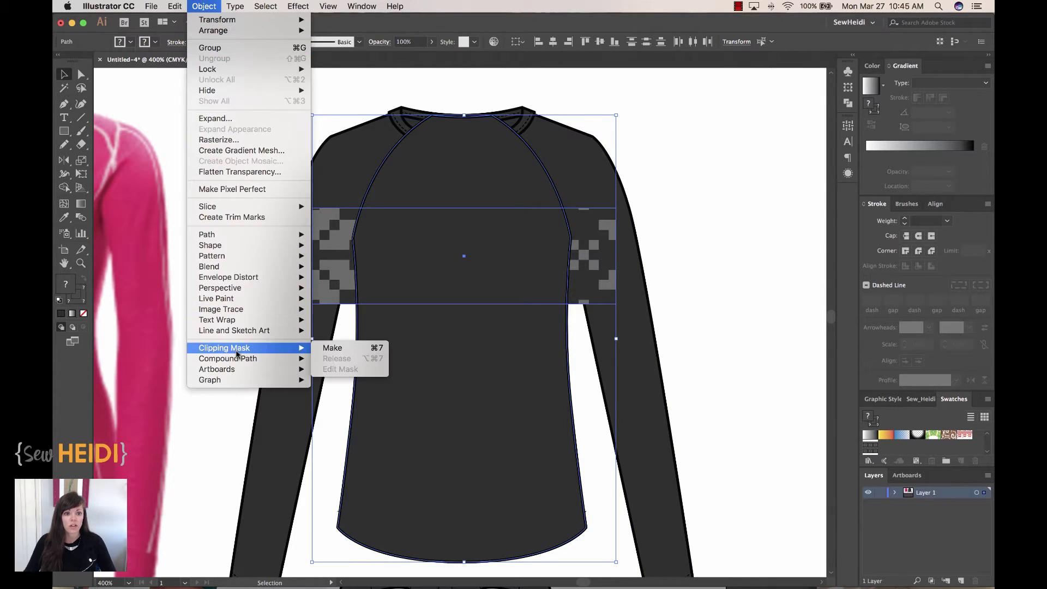
click(330, 348)
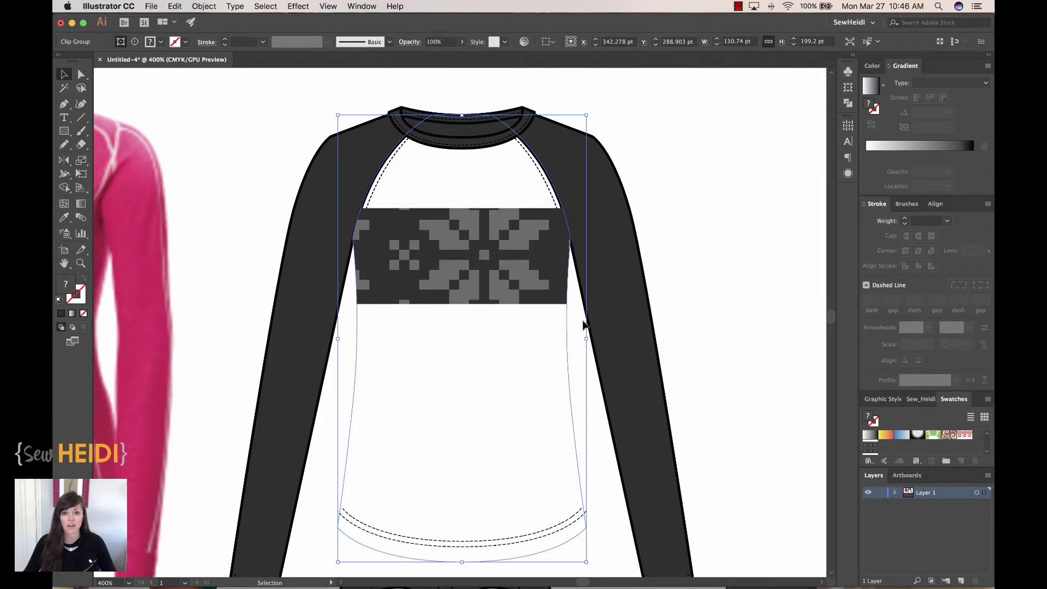
Select the white body path inside the clip group and eyedropper the dark sleeve colour onto it
click(236, 133)
click(82, 75)
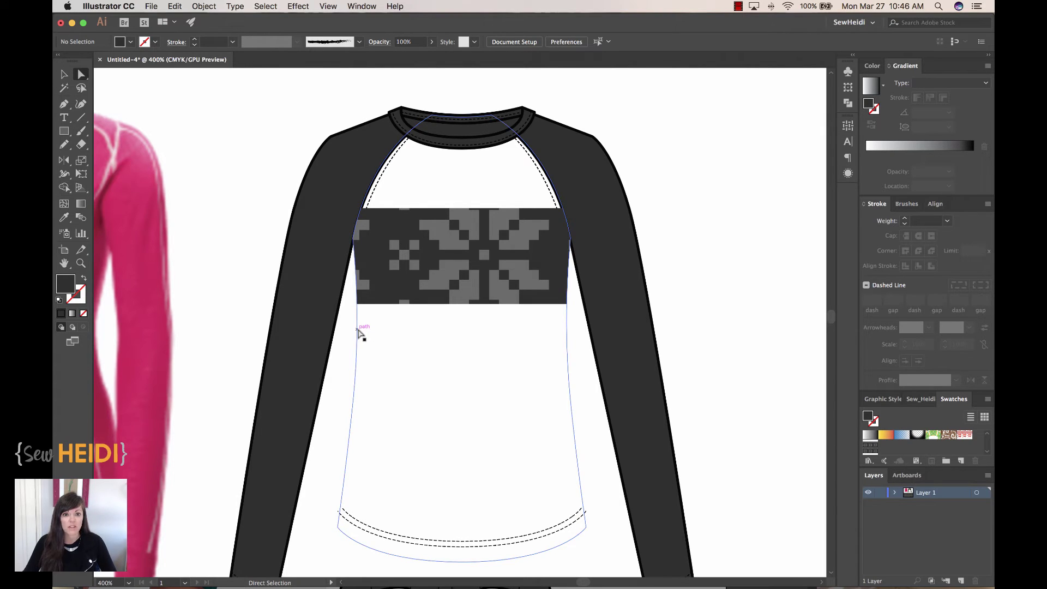
click(64, 74)
click(369, 298)
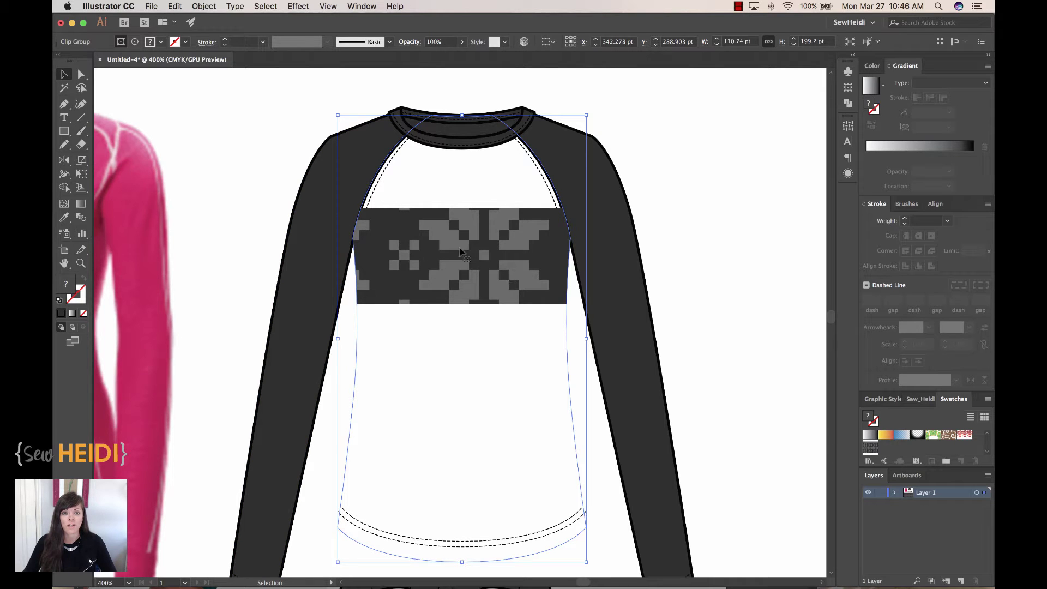
click(278, 166)
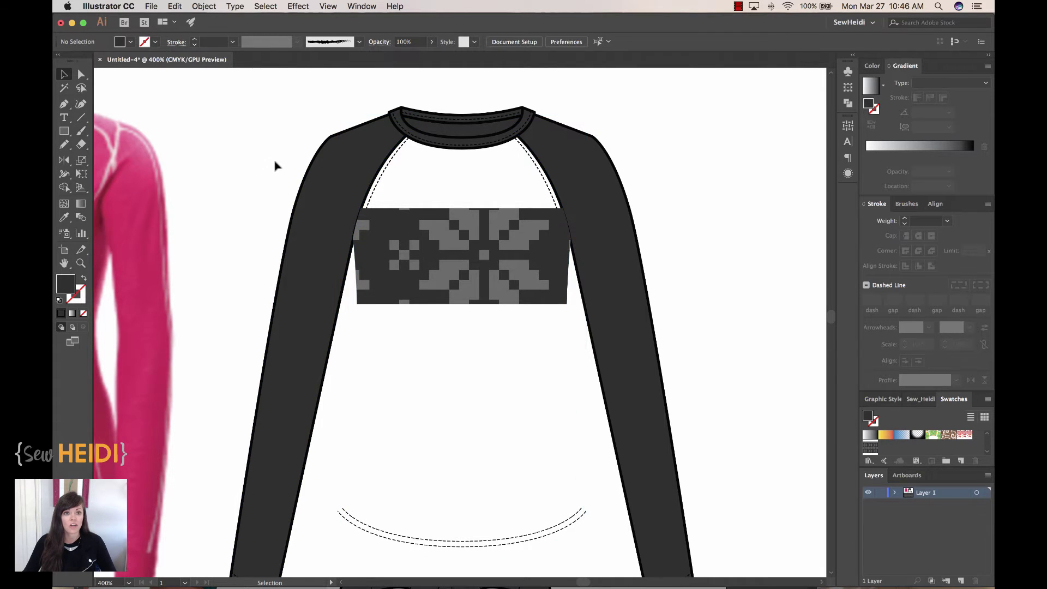
click(81, 75)
click(358, 335)
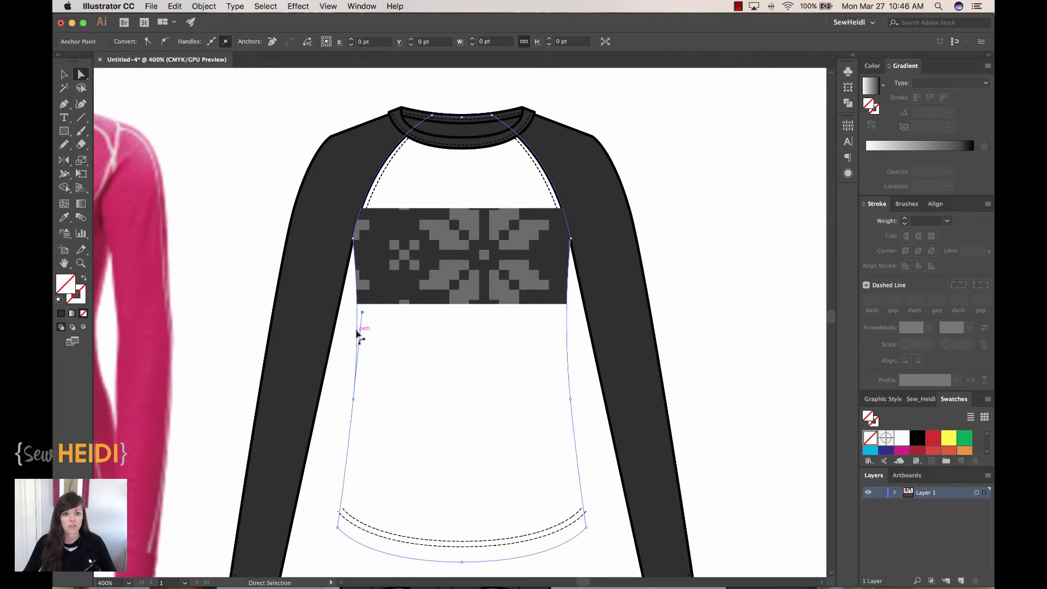
click(64, 217)
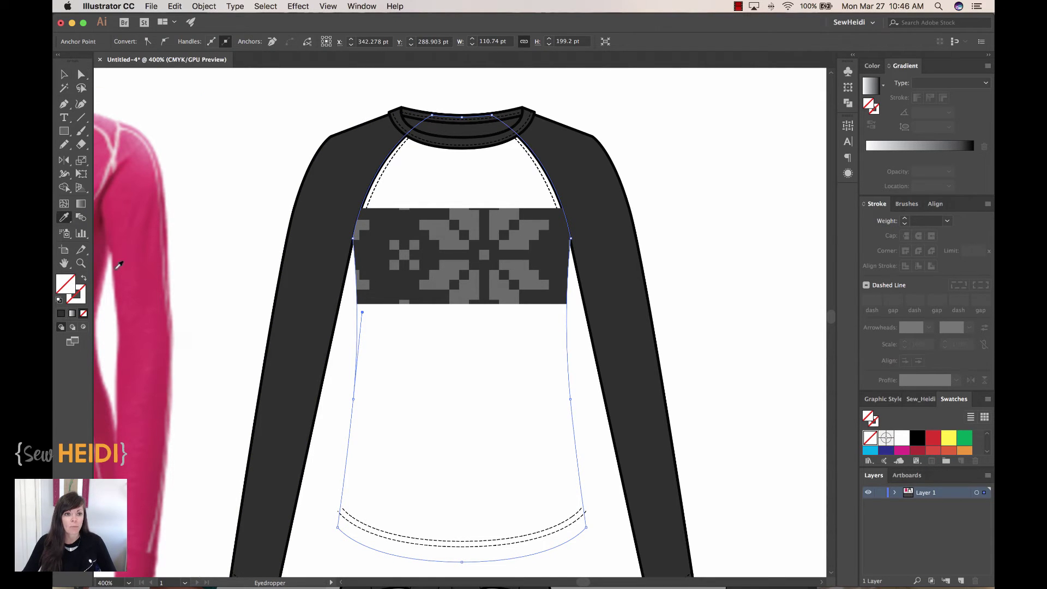
click(324, 294)
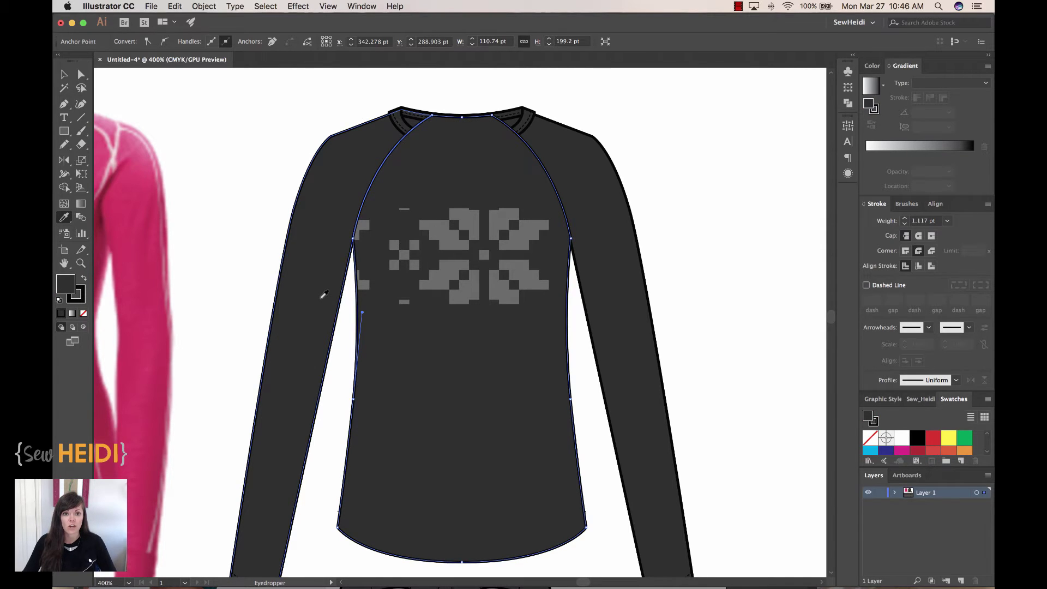
click(64, 74)
click(245, 146)
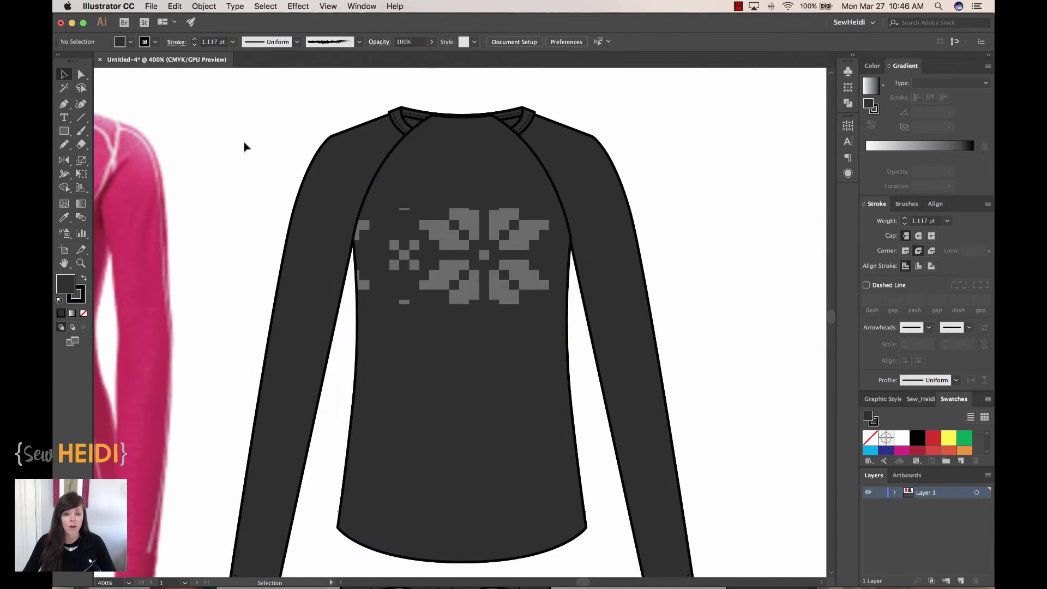
Send the dark bodice clip group to the back so neckband and hem stitching show
click(509, 224)
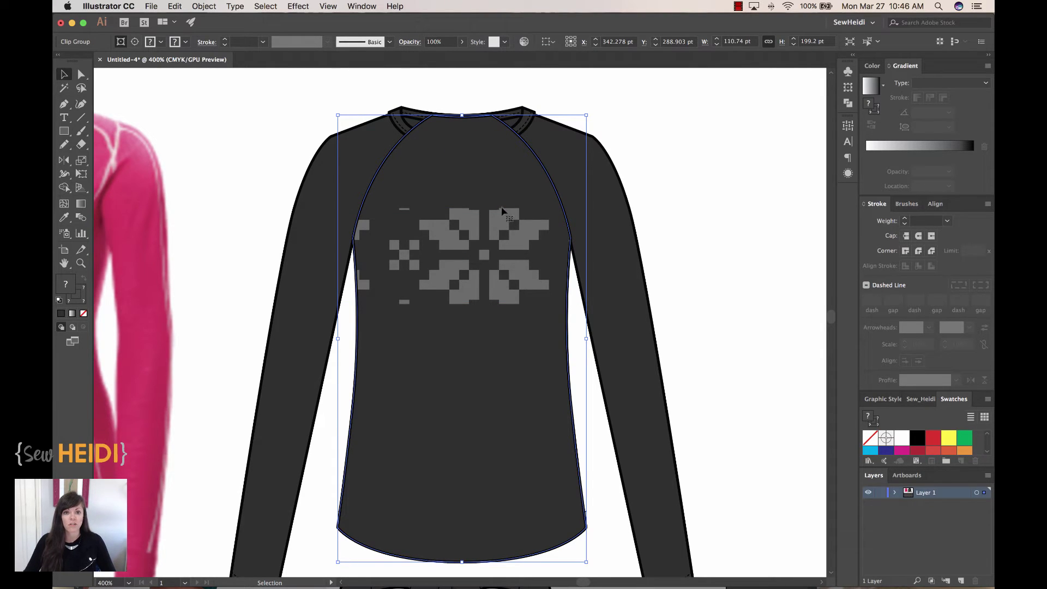
click(204, 6)
mouse_move(217, 30)
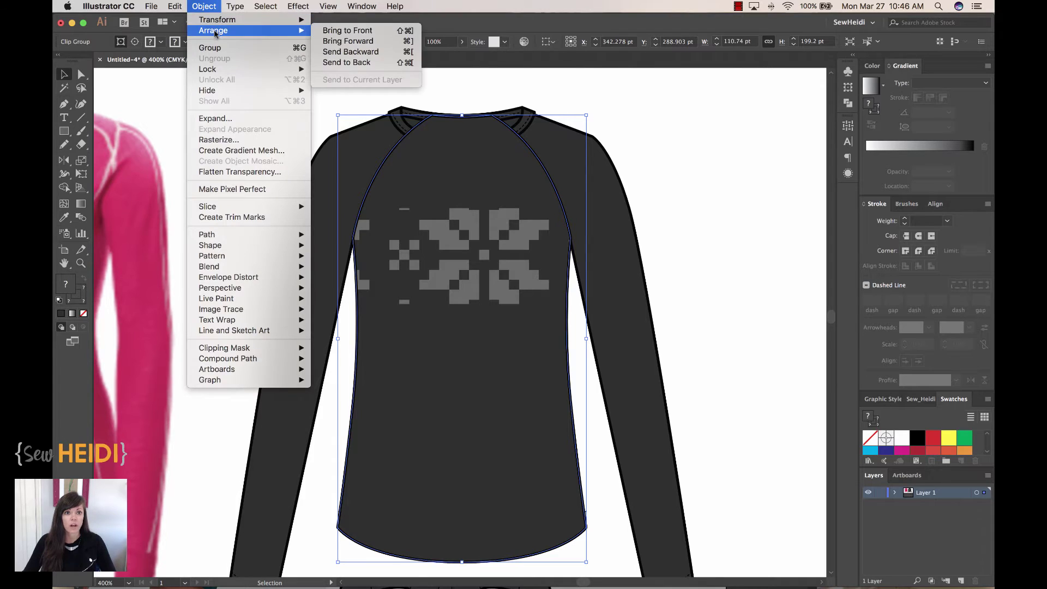
click(345, 62)
click(712, 198)
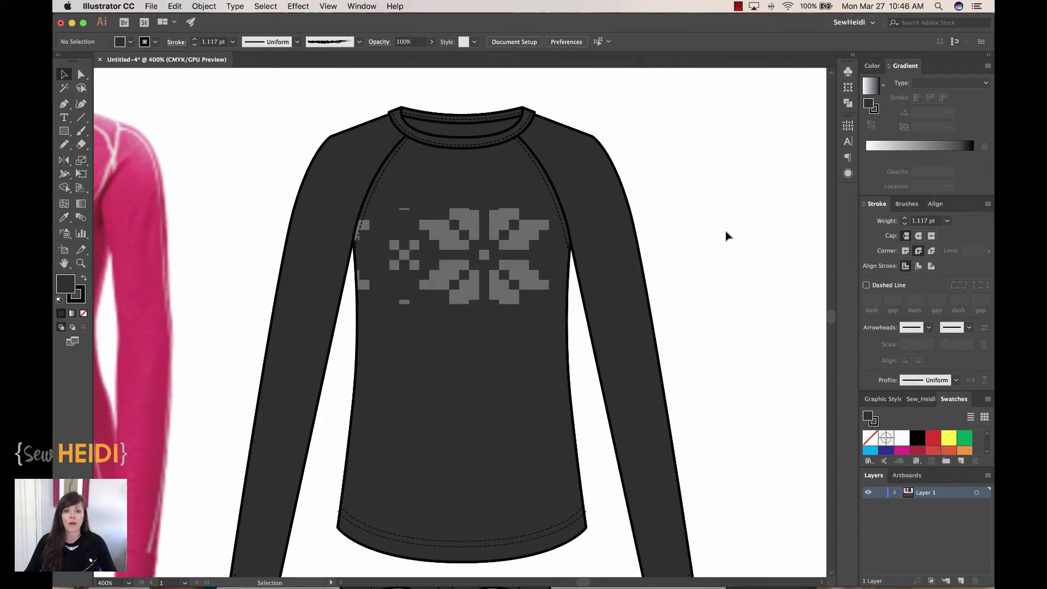
click(84, 78)
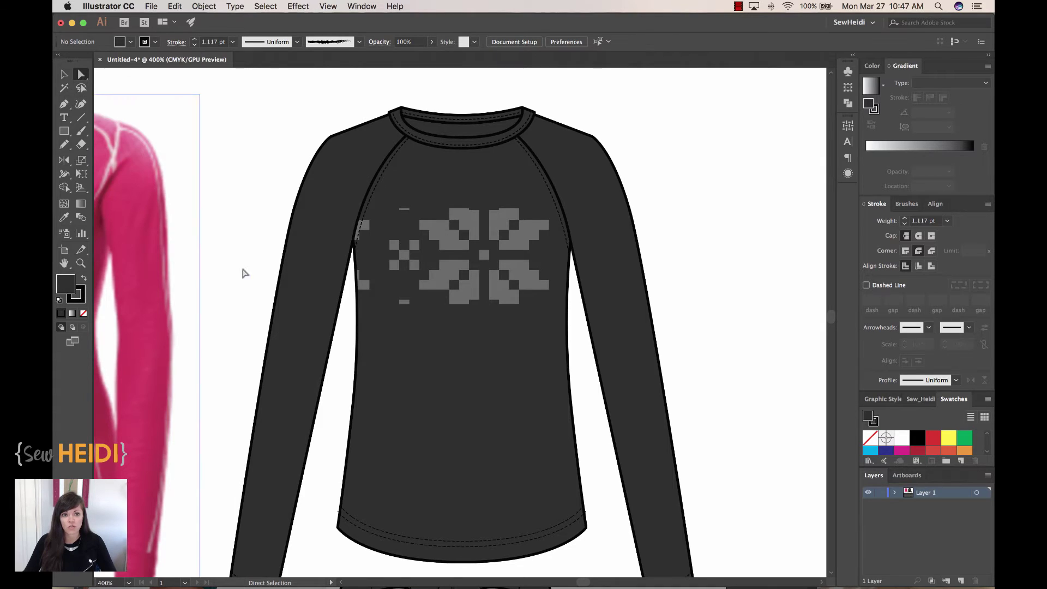
click(436, 264)
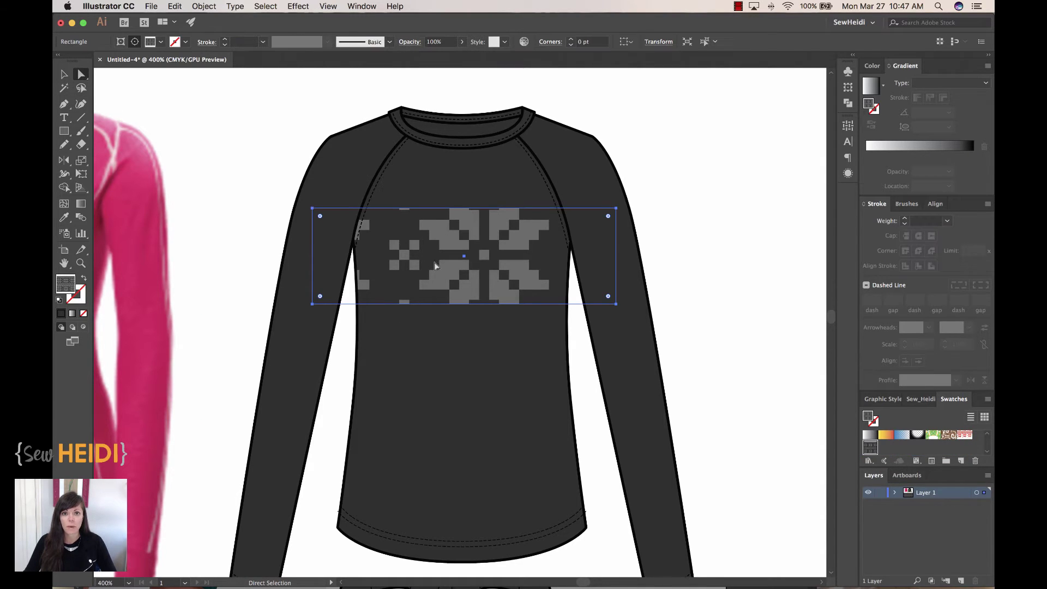
click(197, 6)
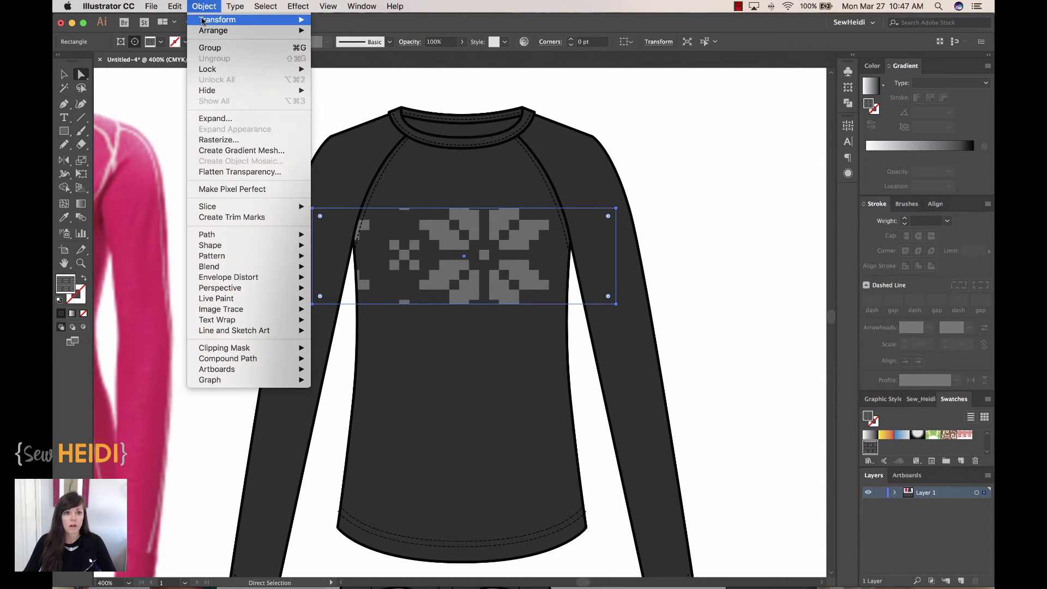
mouse_move(205, 21)
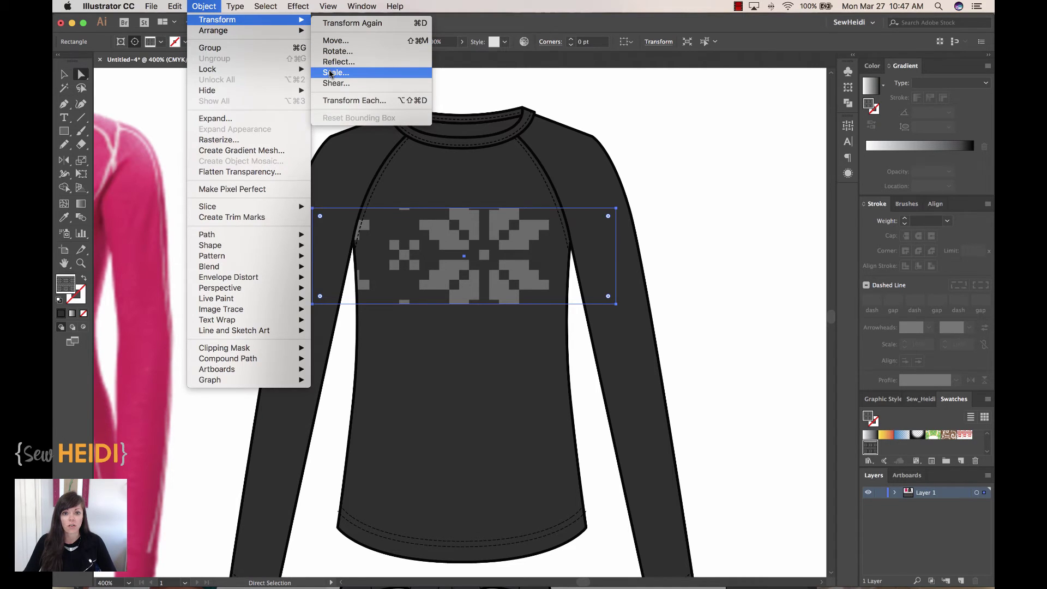
click(331, 73)
drag(708, 136, 751, 119)
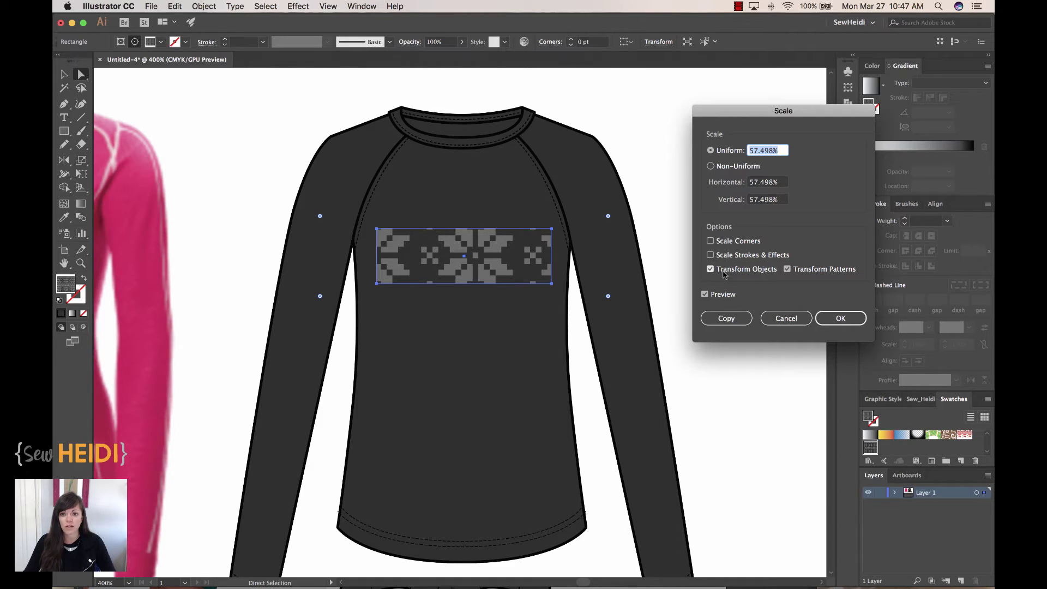
click(711, 269)
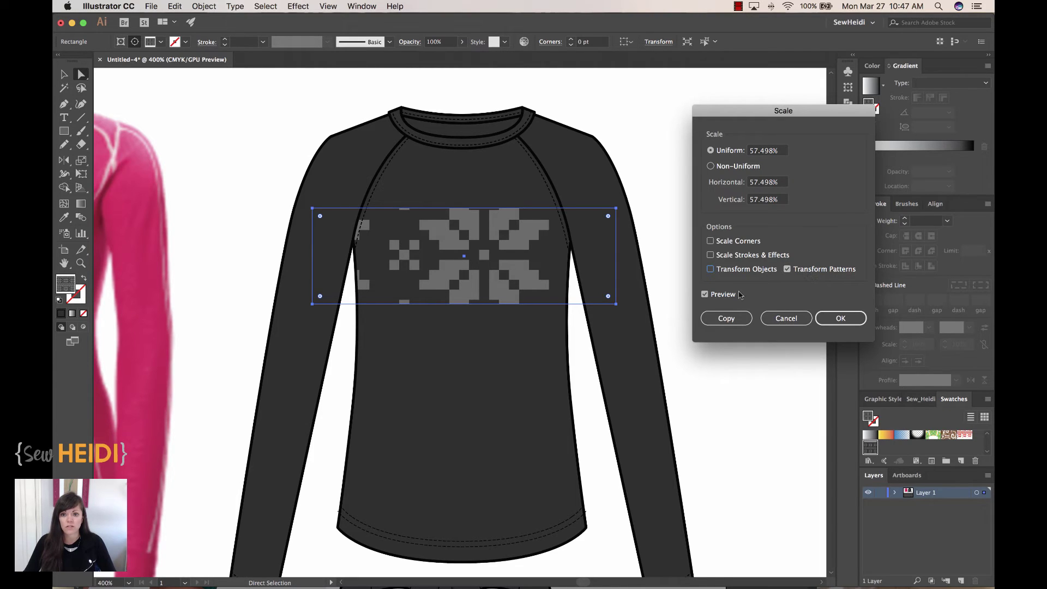
click(765, 150)
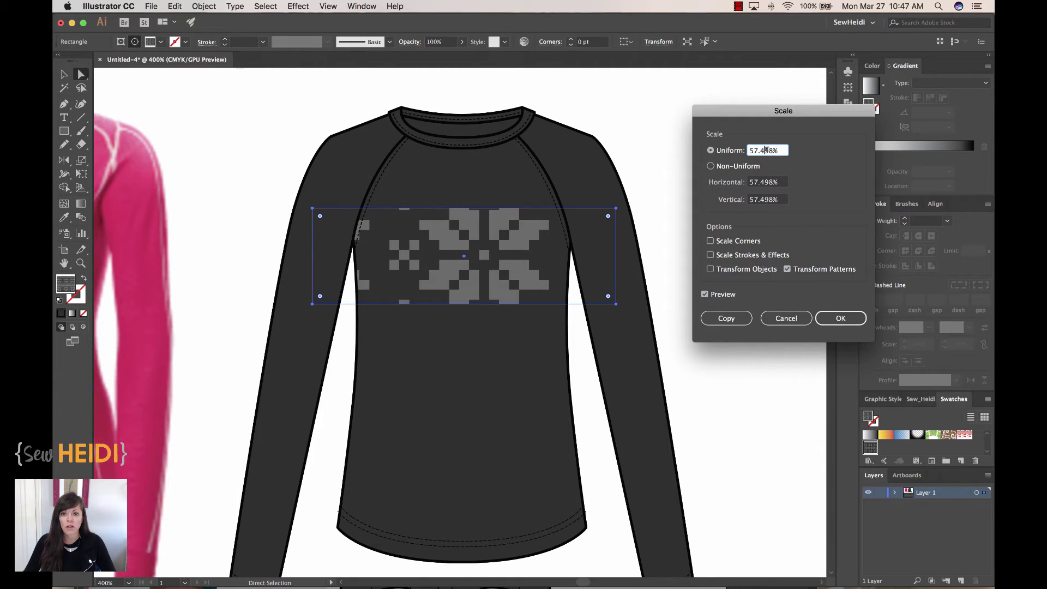
text(56)
key(Tab)
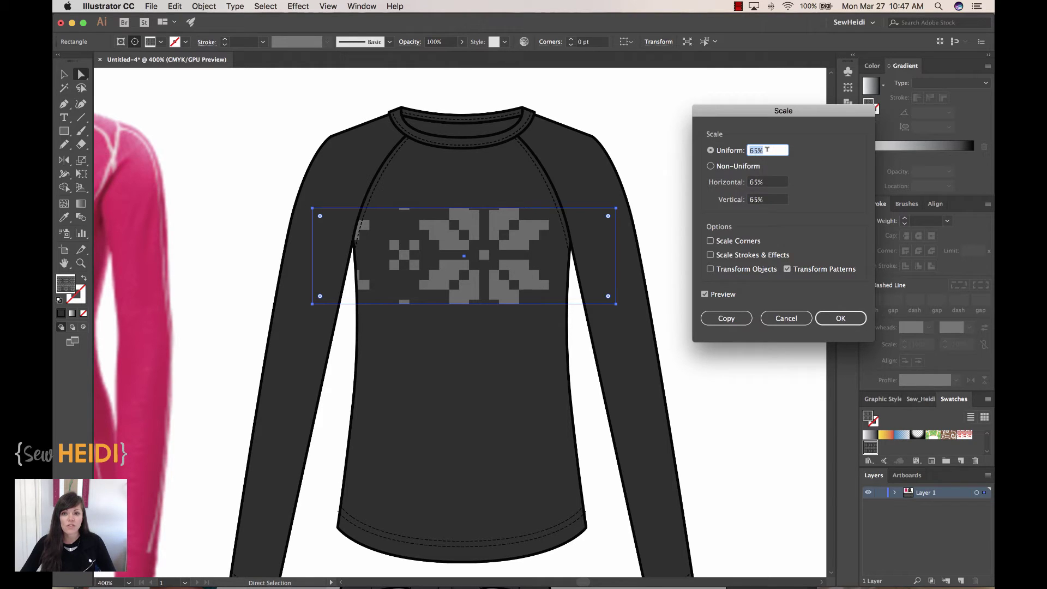
key(Up)
key(Down)
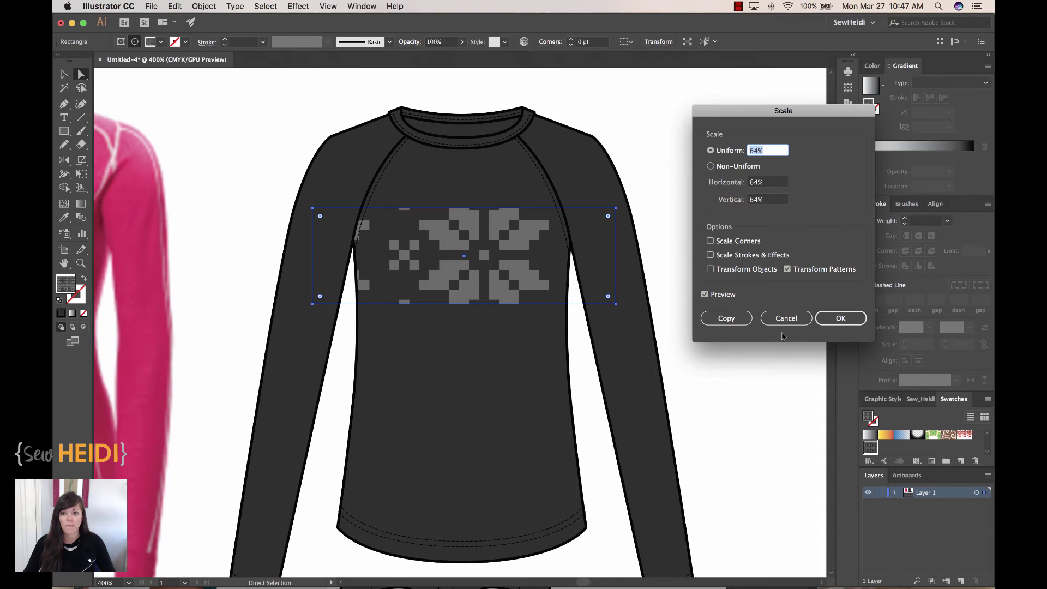
click(786, 318)
Select the shirt body's clip group and enter Isolation Mode on it
click(727, 202)
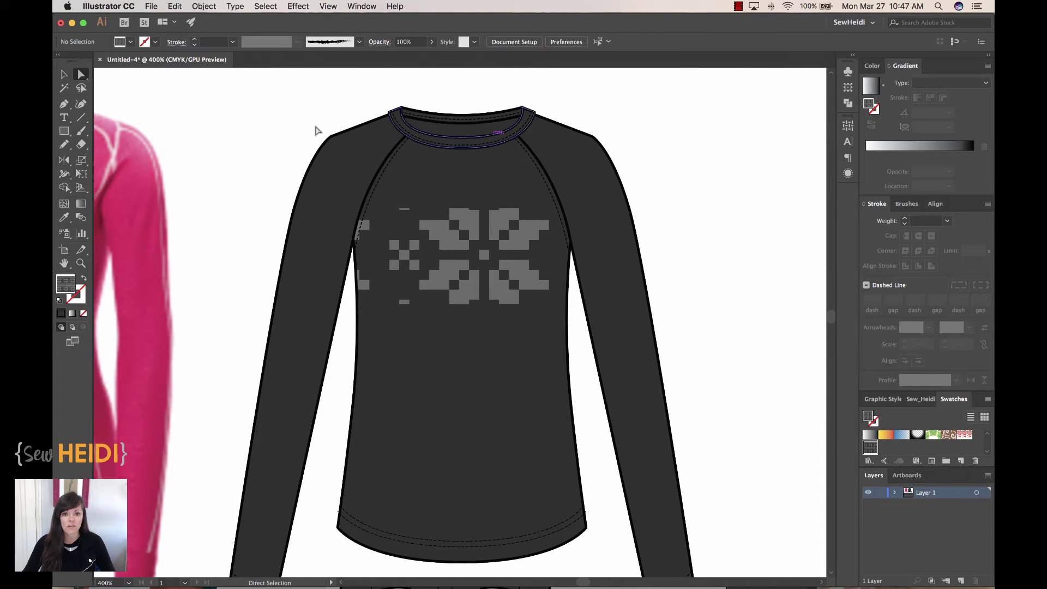
click(64, 75)
click(431, 239)
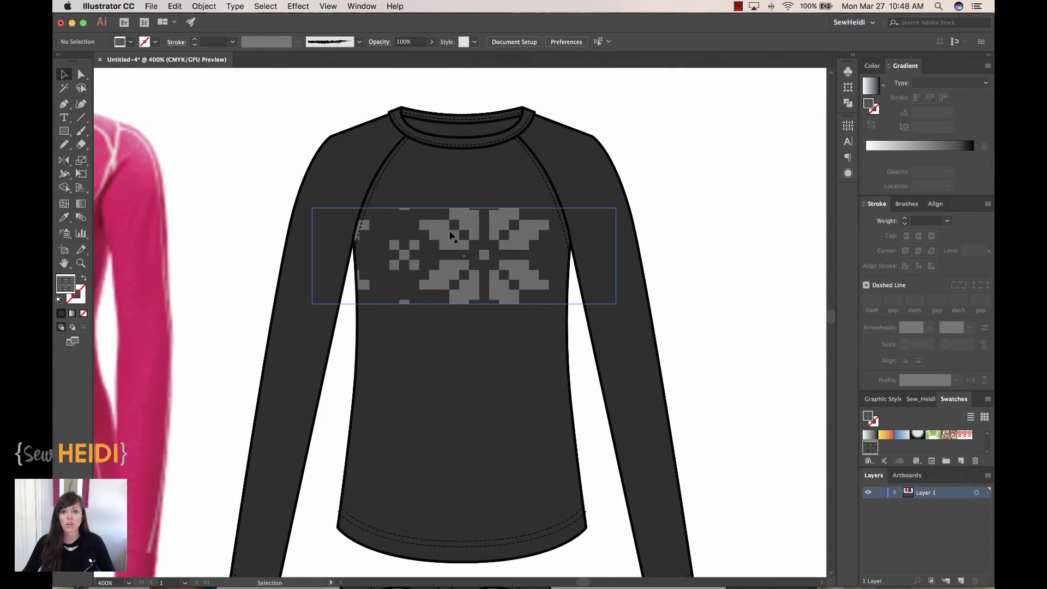
click(450, 234)
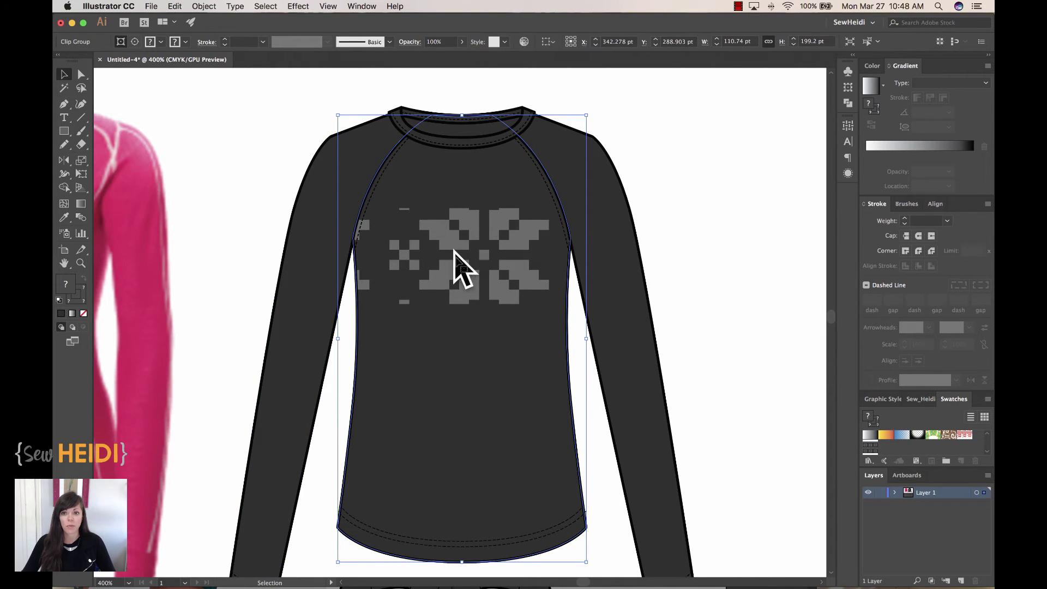
double_click(510, 252)
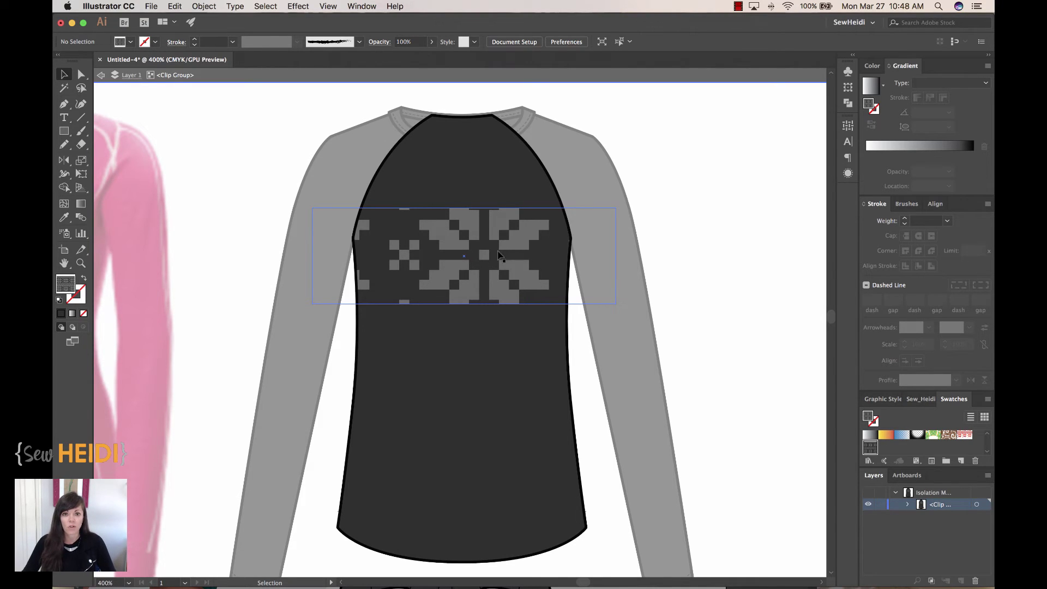
Scale only the pattern in the band rectangle uniformly to 23% using Transform Patterns
click(500, 237)
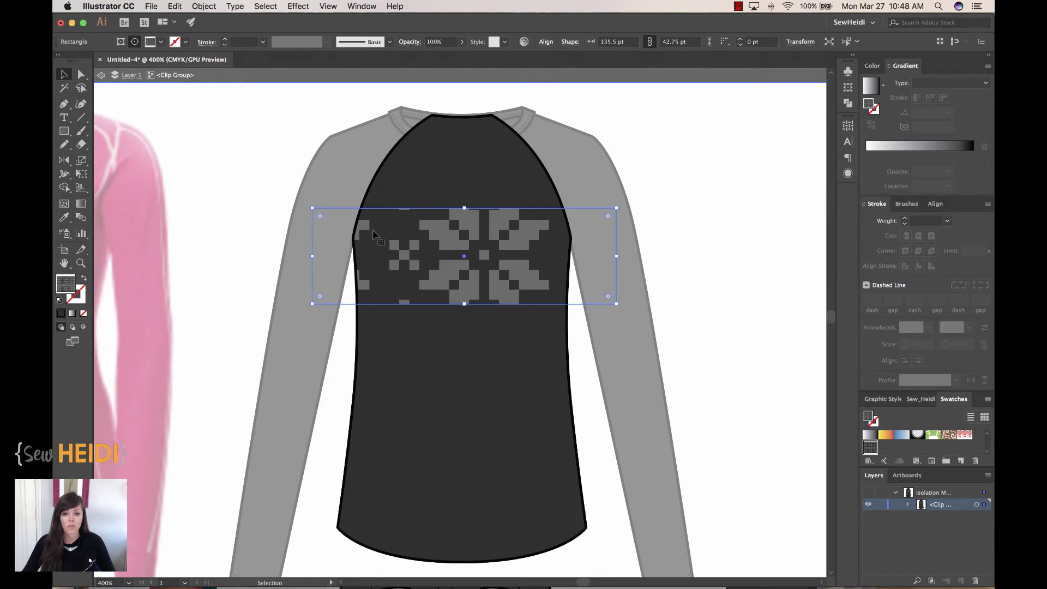
click(203, 6)
mouse_move(204, 21)
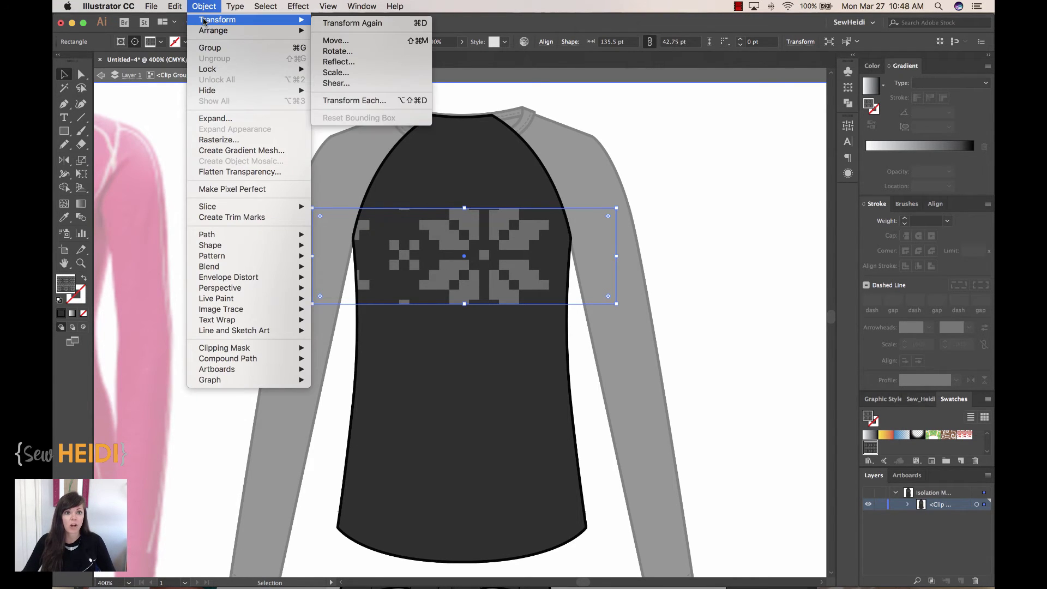
click(337, 72)
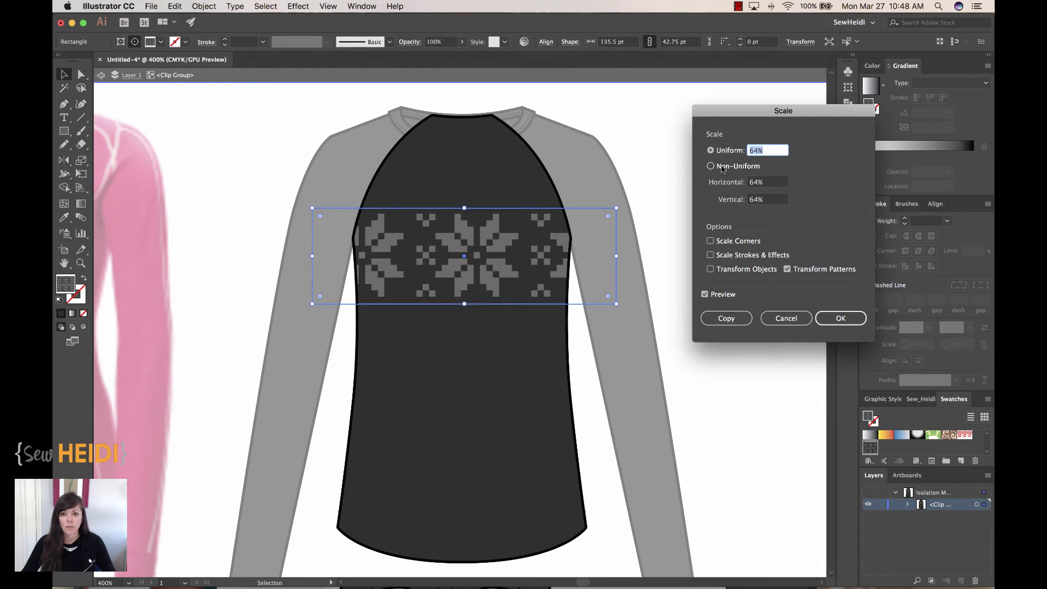
key(Down)
key(Down)
key(Down)
key(Down)
key(Down)
key(Down)
key(Down)
key(Down)
key(Down)
key(Down)
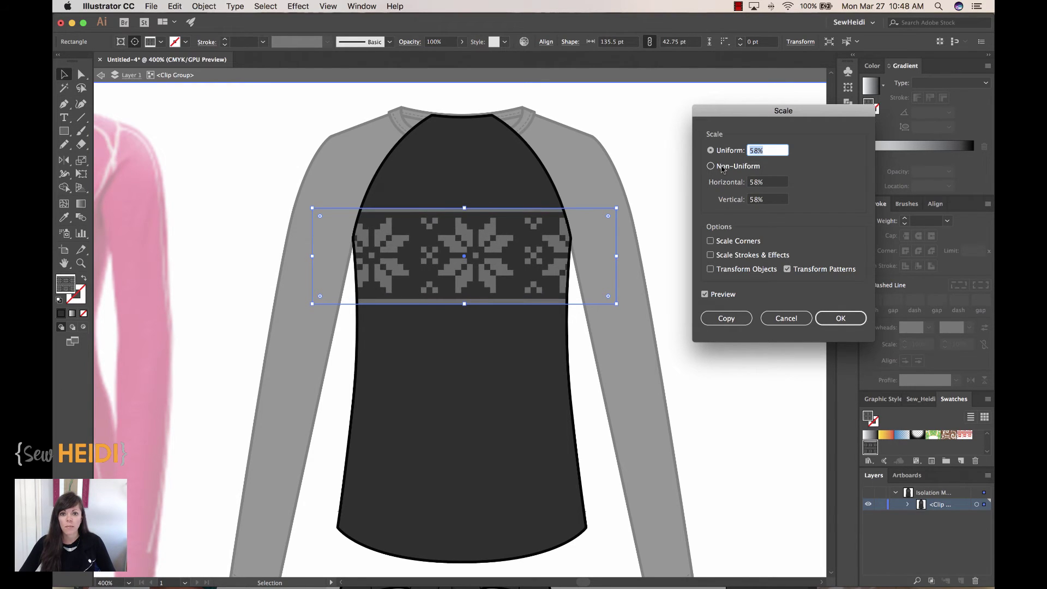
key(Down)
key(Down)
key(Down)
key(Down)
key(Down)
key(Down)
key(Down)
key(Down)
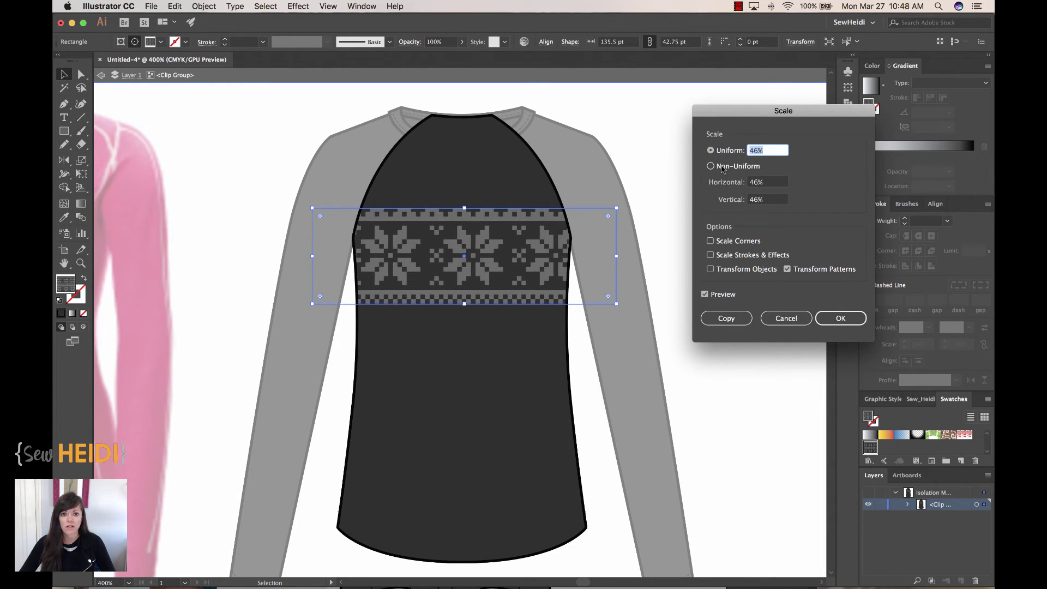
key(Down)
key(Down)
key(Down)
key(Down)
key(Down)
key(Down)
key(Down)
key(Down)
key(Down)
key(Down)
key(Down)
key(Down)
key(Down)
key(Down)
key(Down)
key(Down)
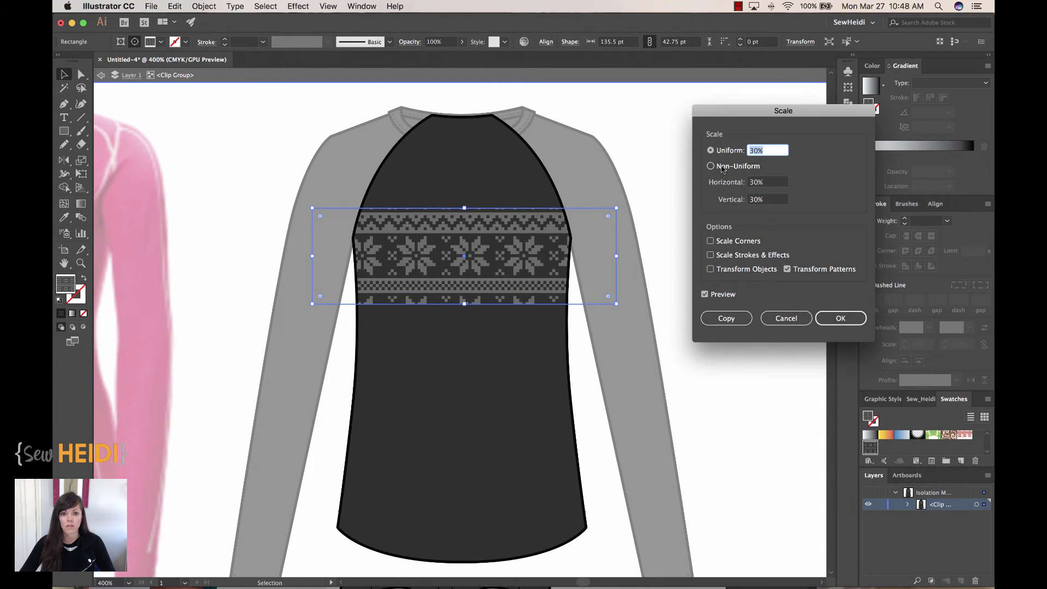
key(Down)
key(Down)
key(Down)
key(Down)
key(Down)
key(Down)
key(Down)
key(Down)
key(Down)
key(Down)
key(Up)
key(Up)
key(Up)
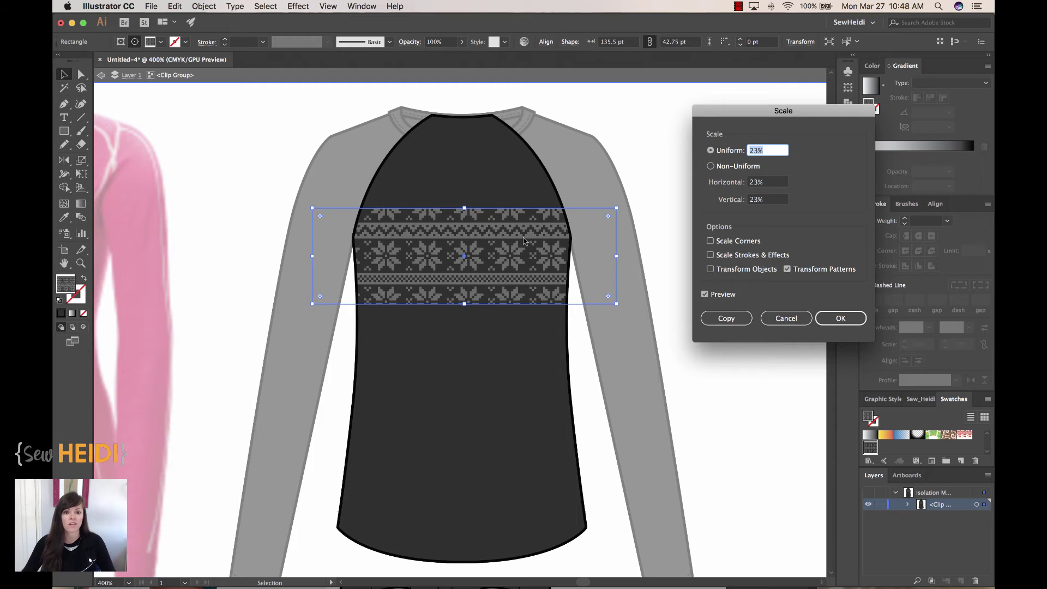
click(840, 318)
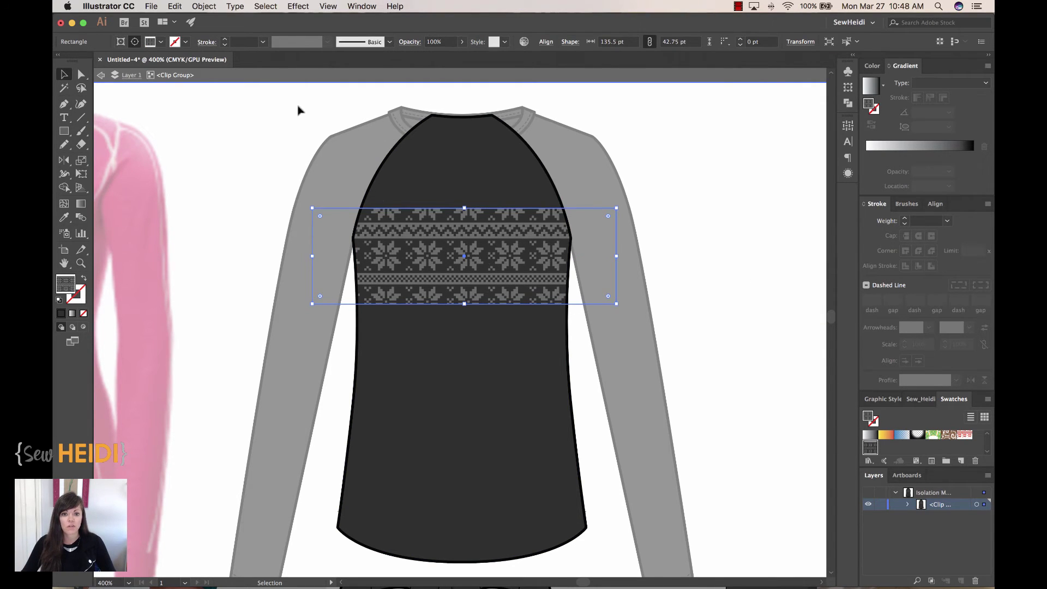
Move only the snowflake pattern 7 pt horizontally and 14 pt vertically inside the band
click(204, 7)
mouse_move(206, 23)
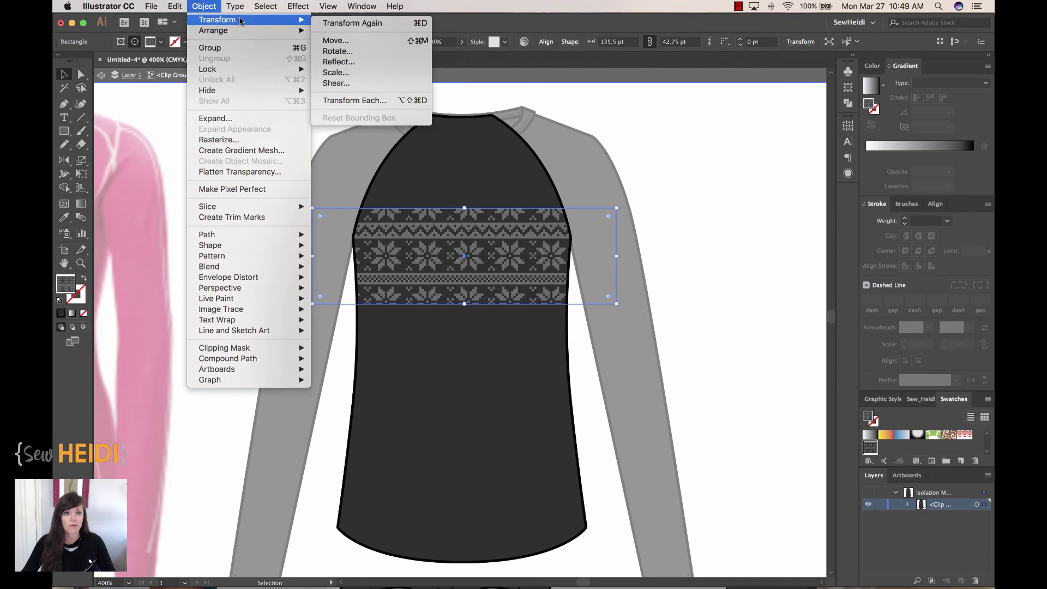
click(336, 40)
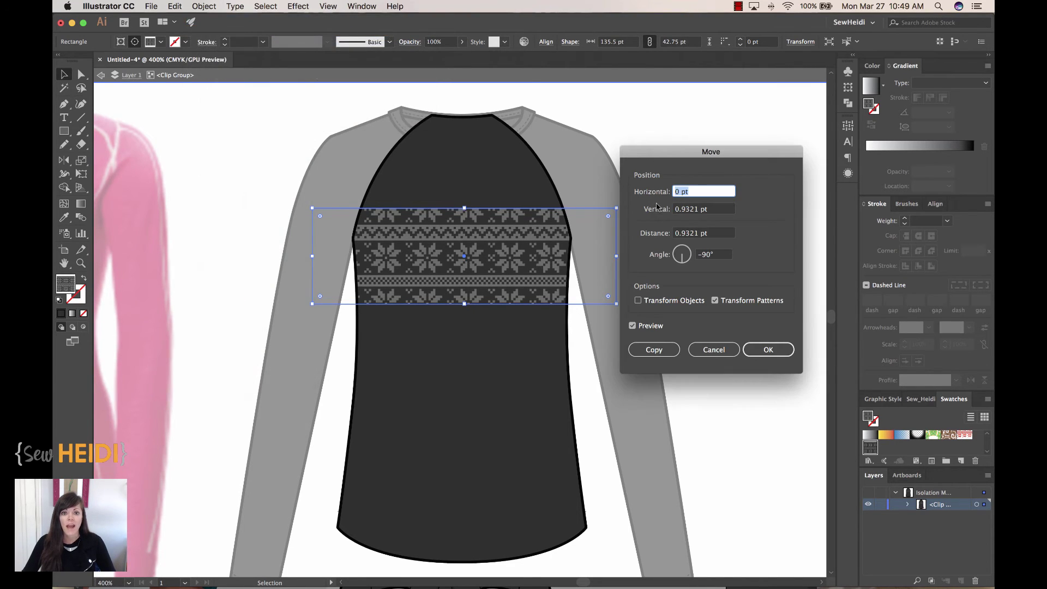
drag(693, 154, 715, 143)
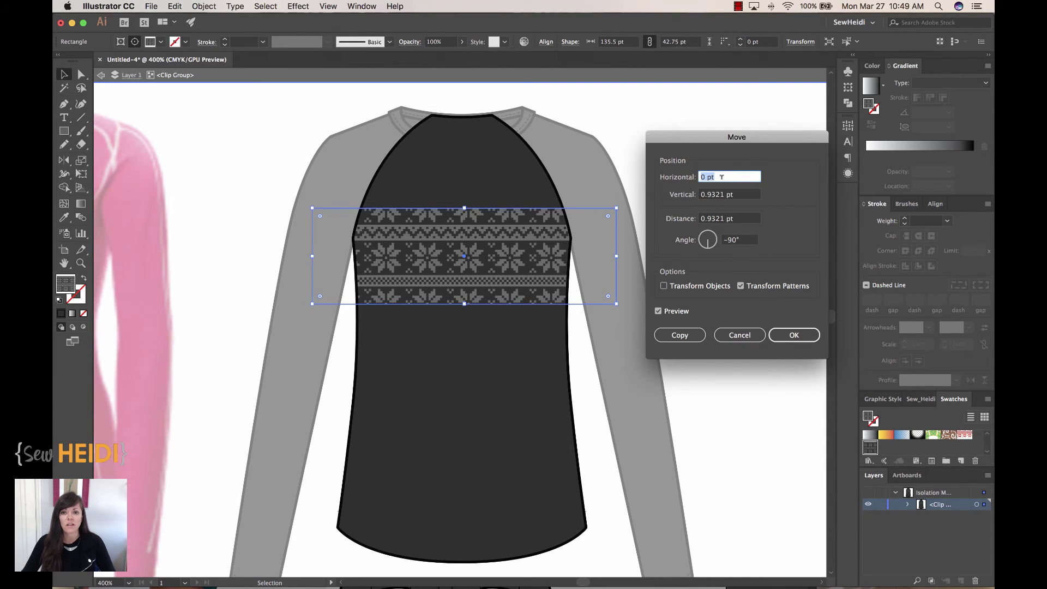
key(Up)
key(Up)
key(Up)
key(Up)
key(Up)
key(Down)
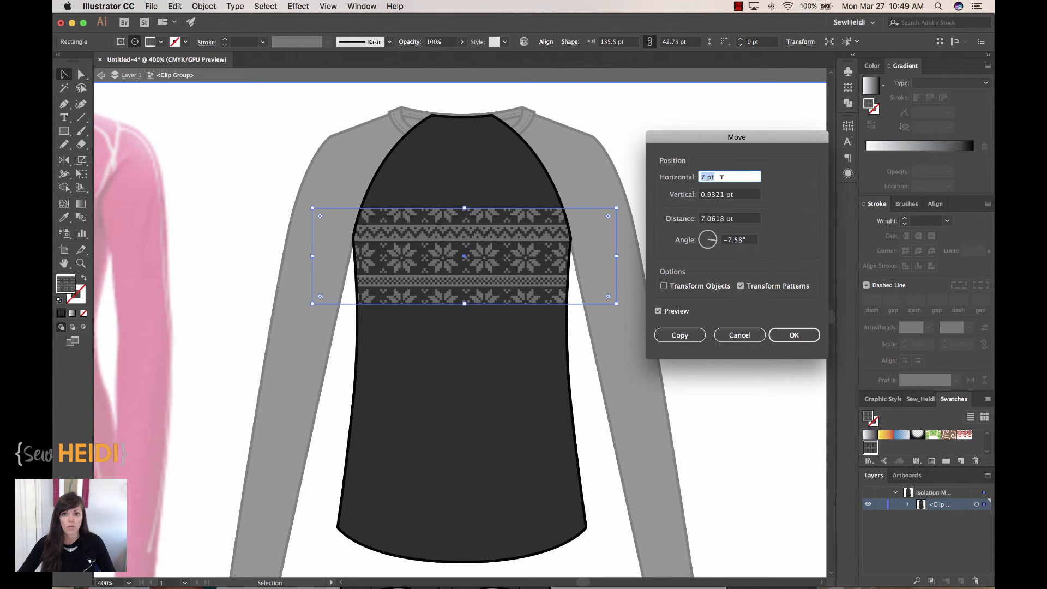
click(703, 177)
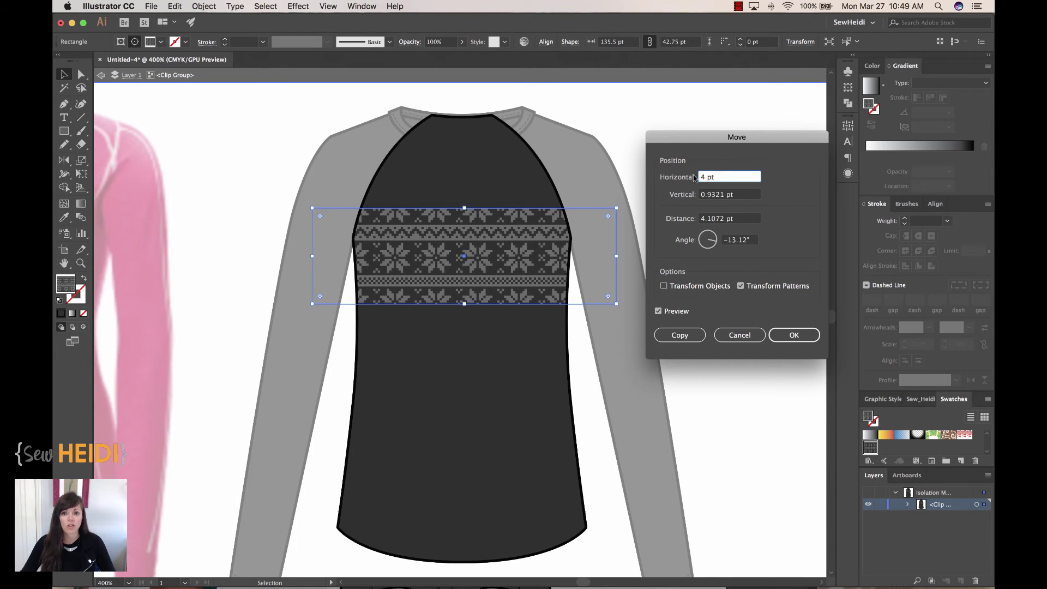
key(Down)
key(Down)
key(Down)
key(Down)
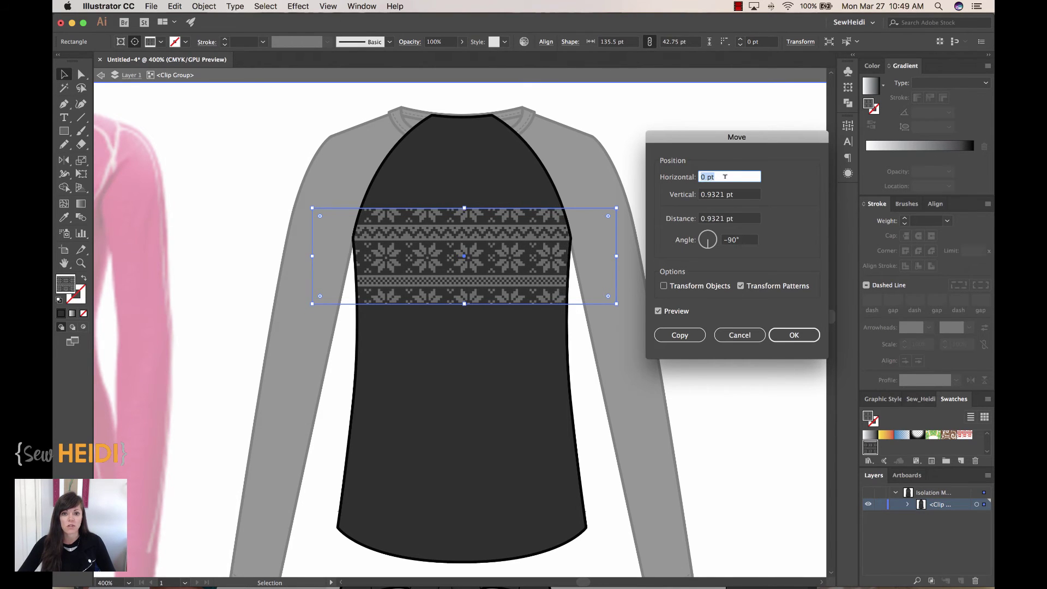
key(Up)
key(Up)
key(Up)
key(Up)
key(Up)
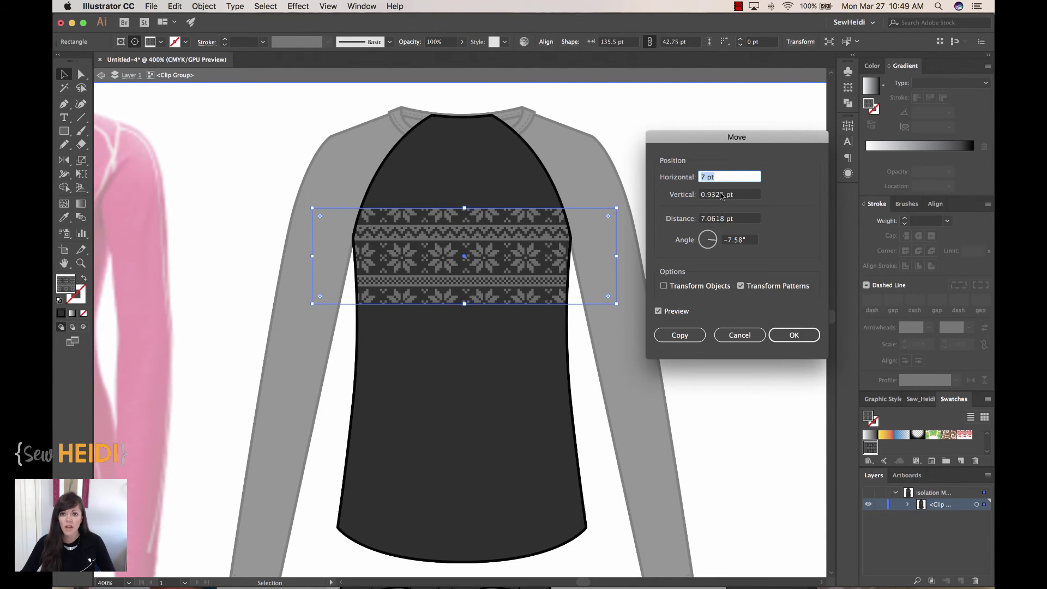
click(721, 195)
key(Up)
key(Up)
key(Up)
key(Up)
key(Up)
key(Up)
key(Up)
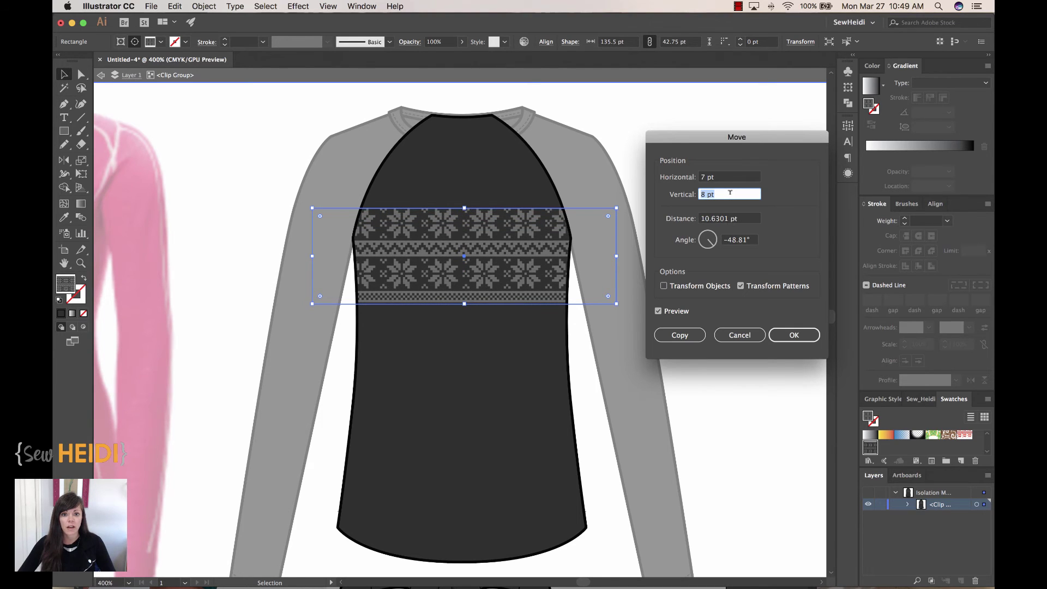
key(Up)
key(Up)
key(Up)
key(Up)
key(Up)
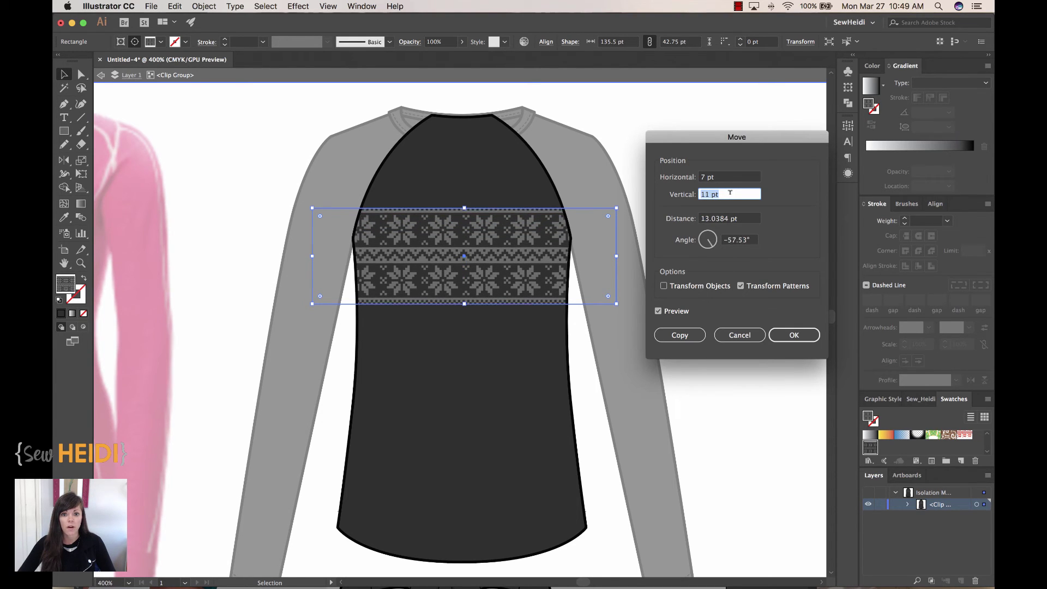
key(Up)
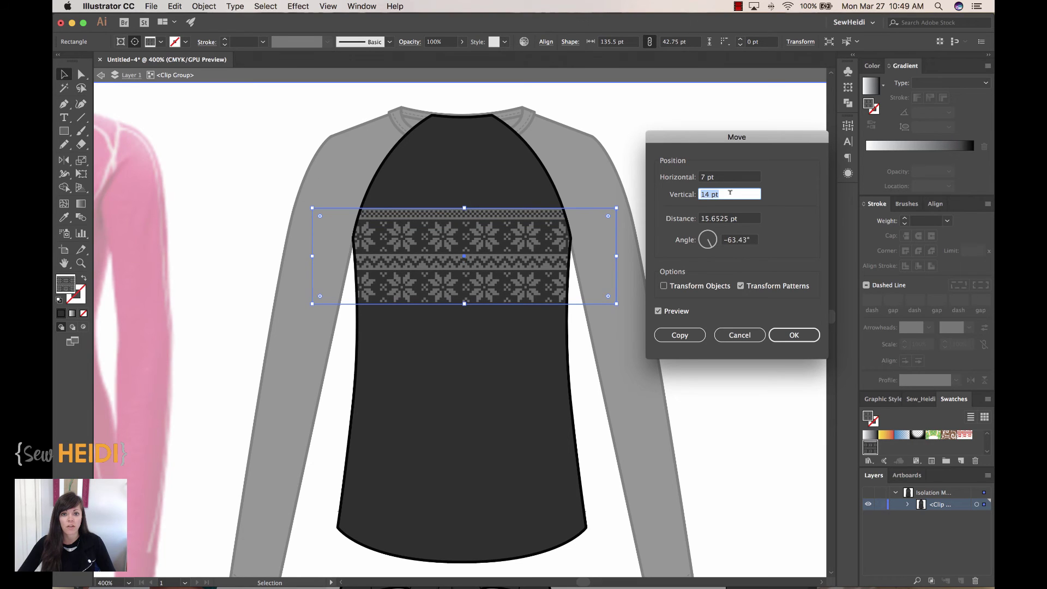
click(785, 335)
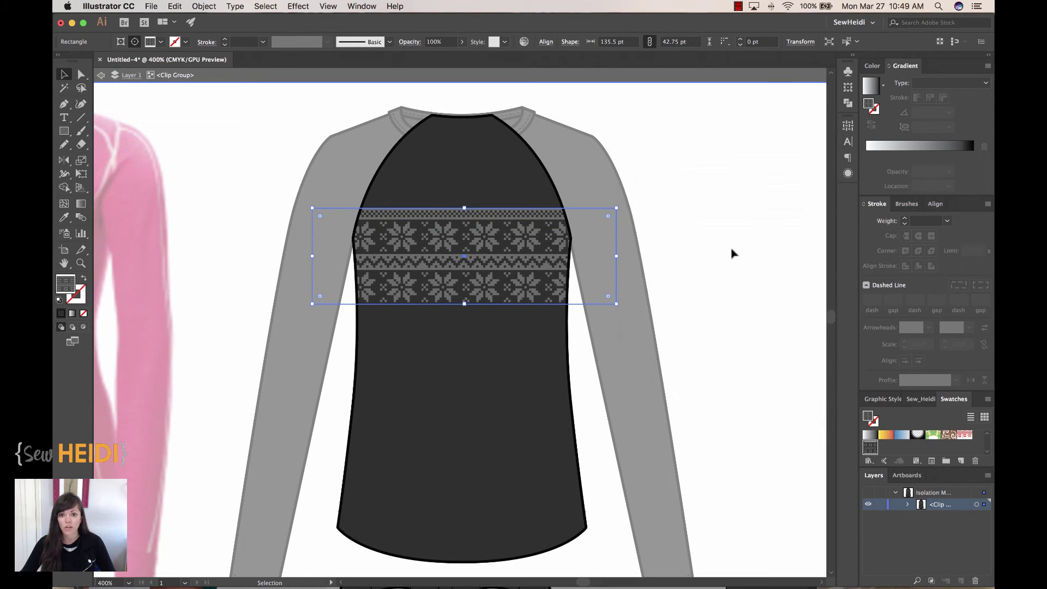
Zoom in closely on the snowflake band, then zoom back out to the whole sweater
click(734, 255)
key(z)
drag(261, 155, 661, 357)
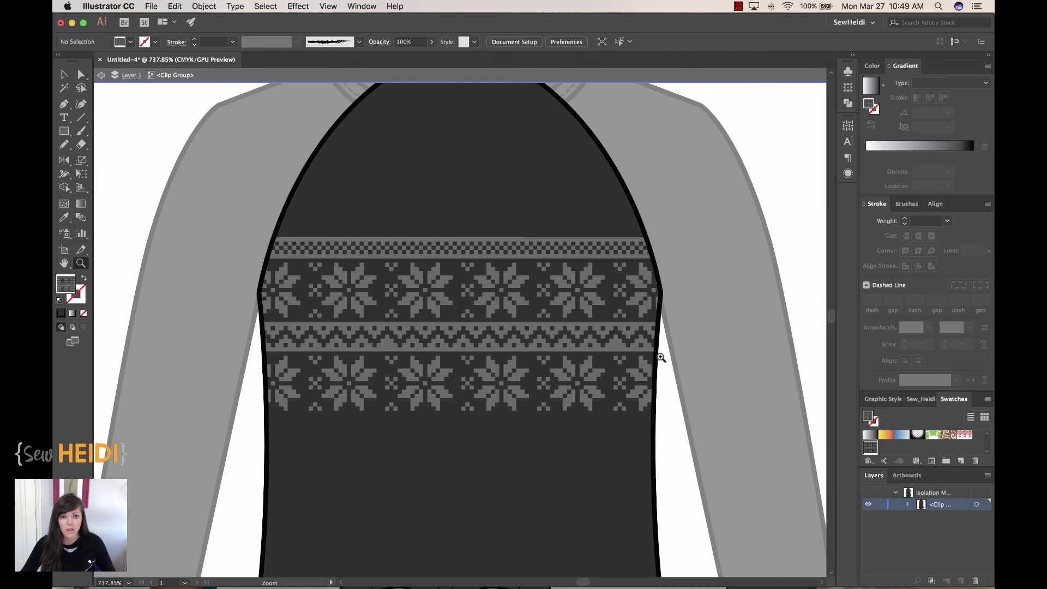
alt+click(588, 346)
alt+click(589, 349)
alt+click(587, 347)
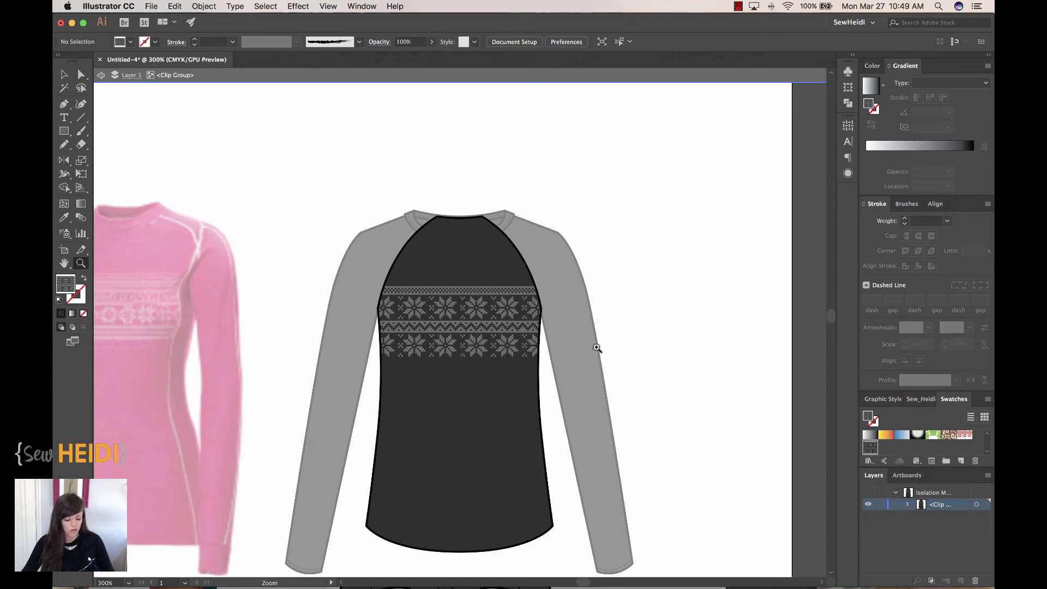
Exit Isolation Mode and pan to show the tee beside the pink reference
key(Escape)
key(v)
drag(620, 351, 791, 300)
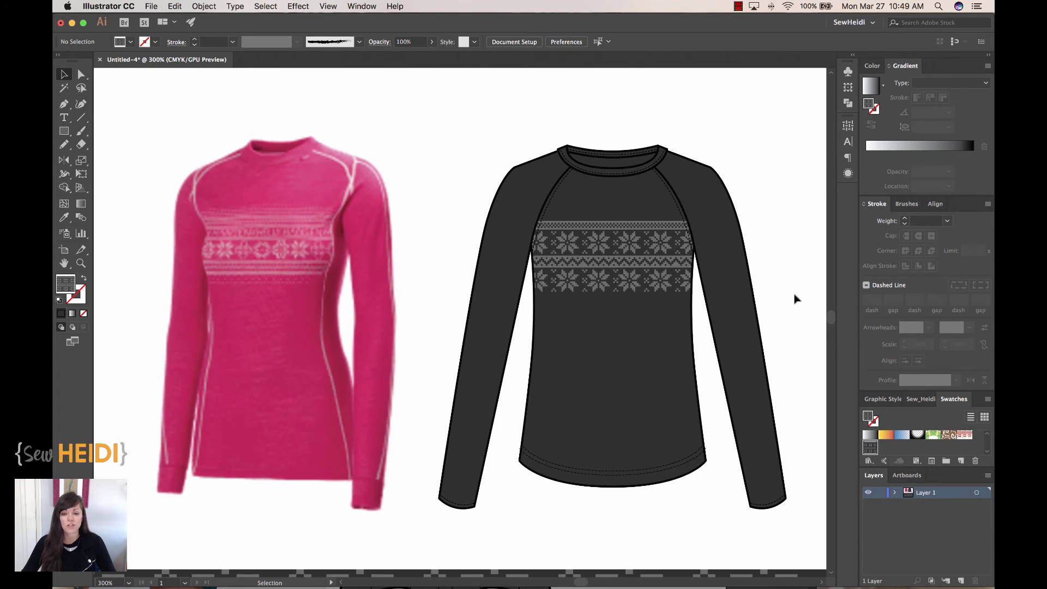
drag(795, 299, 743, 294)
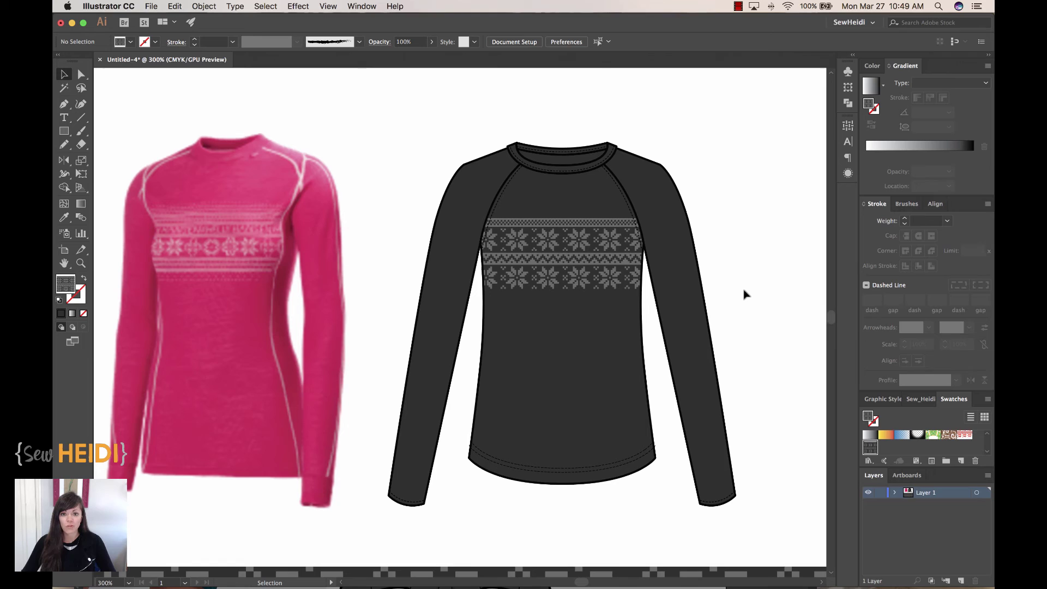
Direct-select the pattern rectangle and enlarge only its snowflake pattern with the Scale tool
click(81, 74)
click(550, 269)
click(538, 259)
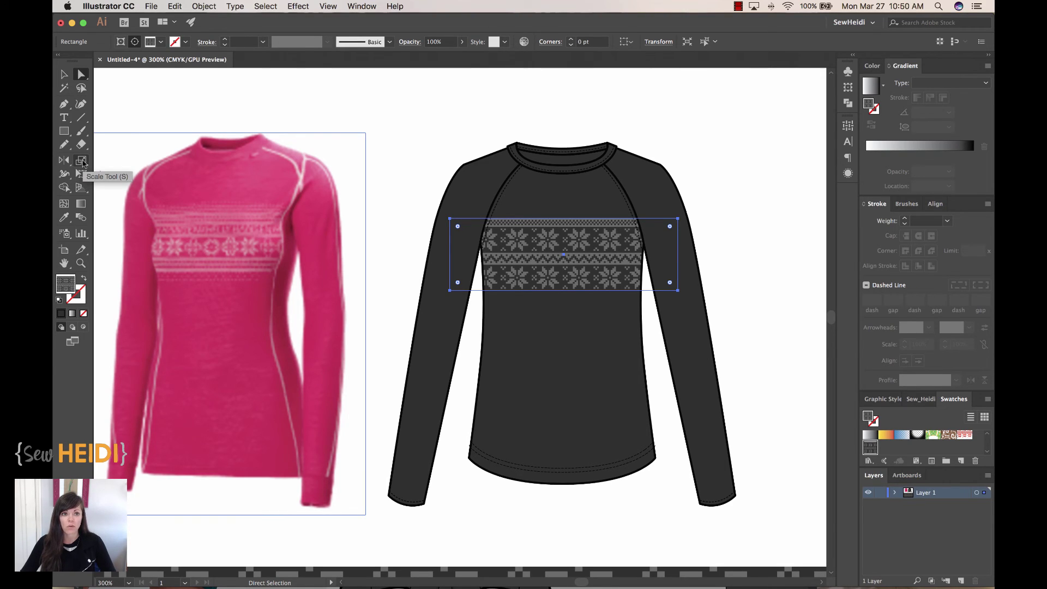
click(202, 6)
mouse_move(203, 22)
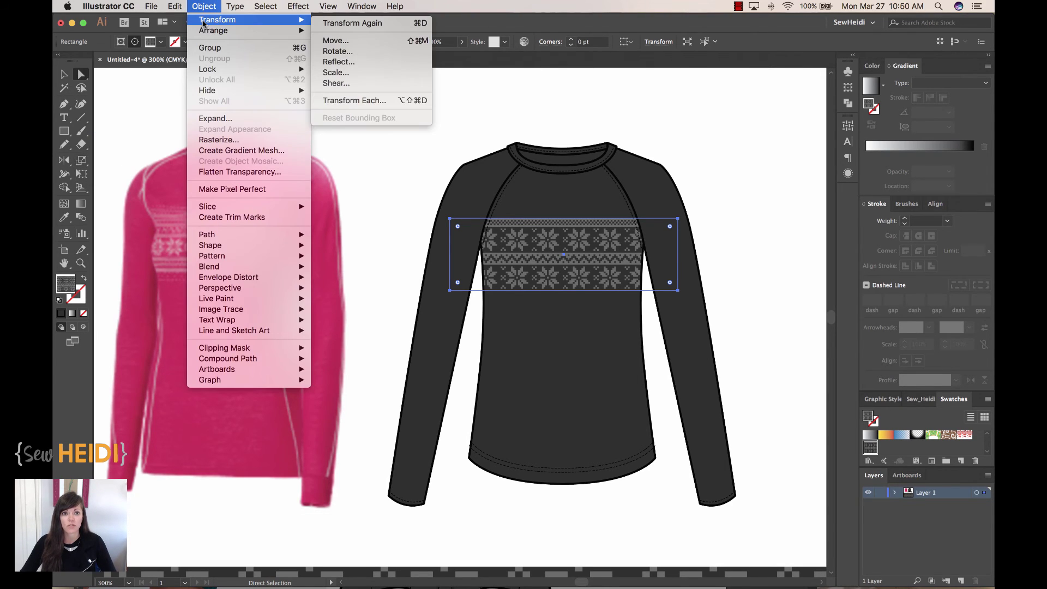
click(469, 200)
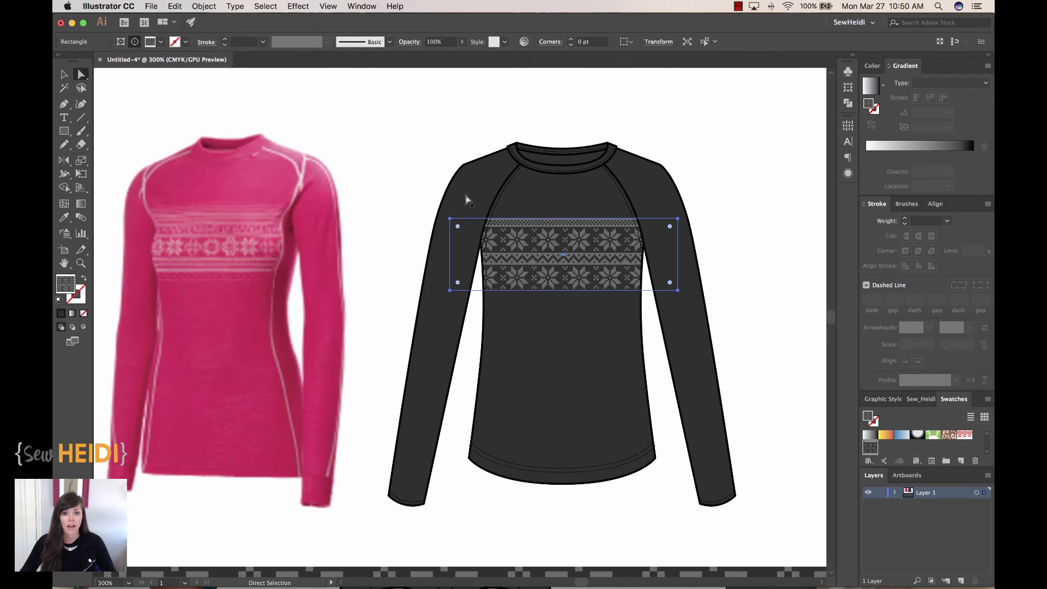
click(81, 161)
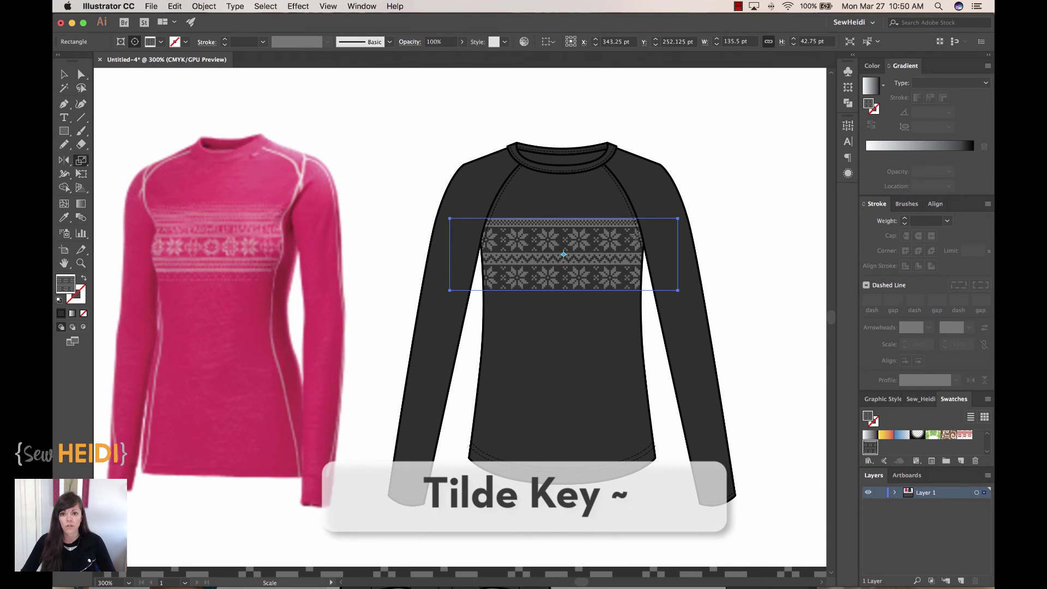
drag(635, 235, 641, 228)
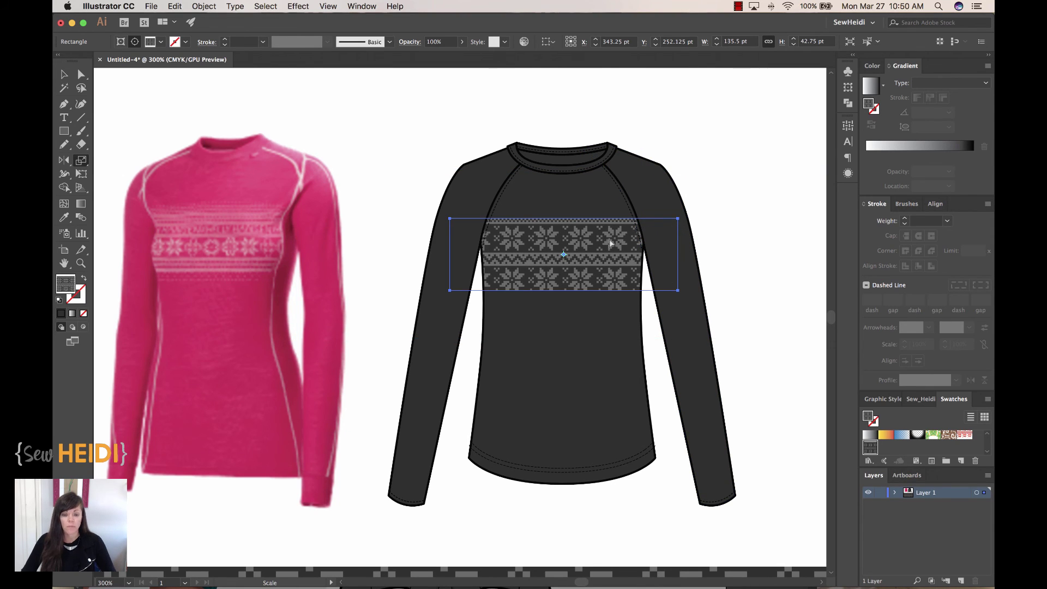
key(a)
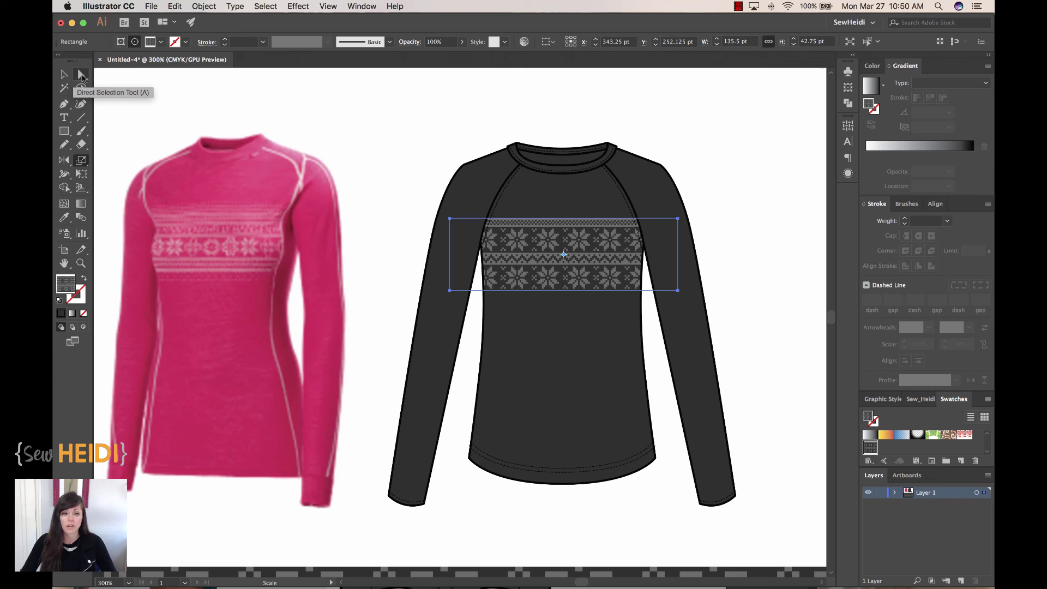
With Direct Selection, nudge the snowflake pattern about 30 pixels up inside the chest band
click(81, 75)
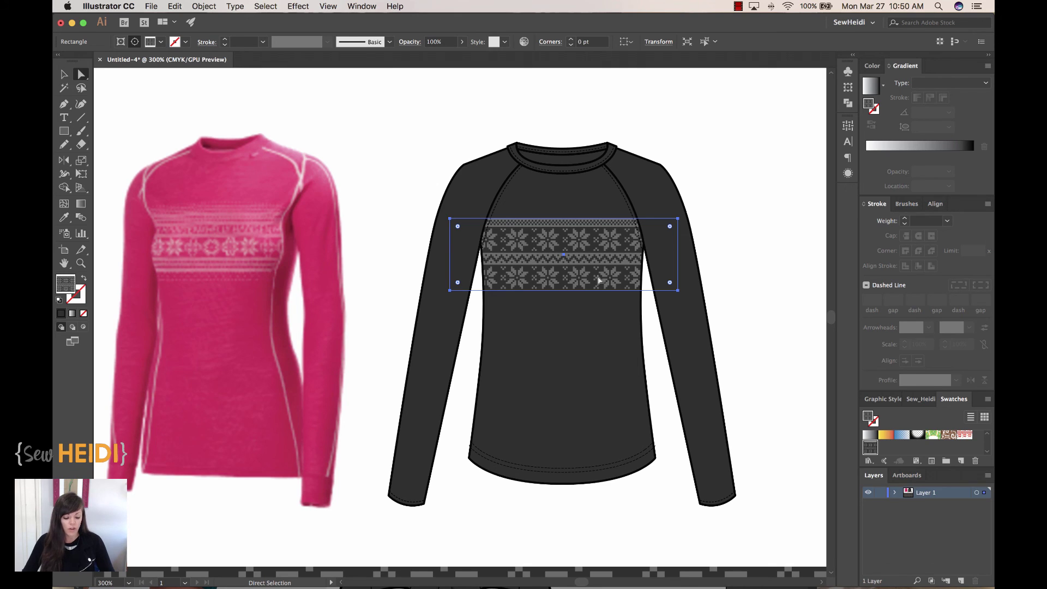
drag(598, 280, 596, 264)
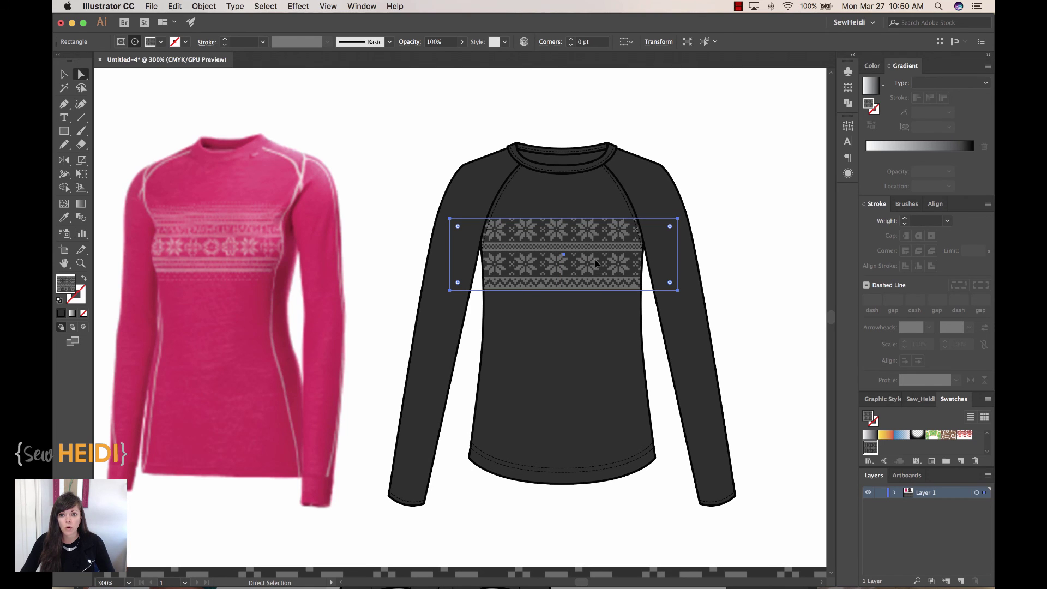
click(204, 6)
mouse_move(212, 22)
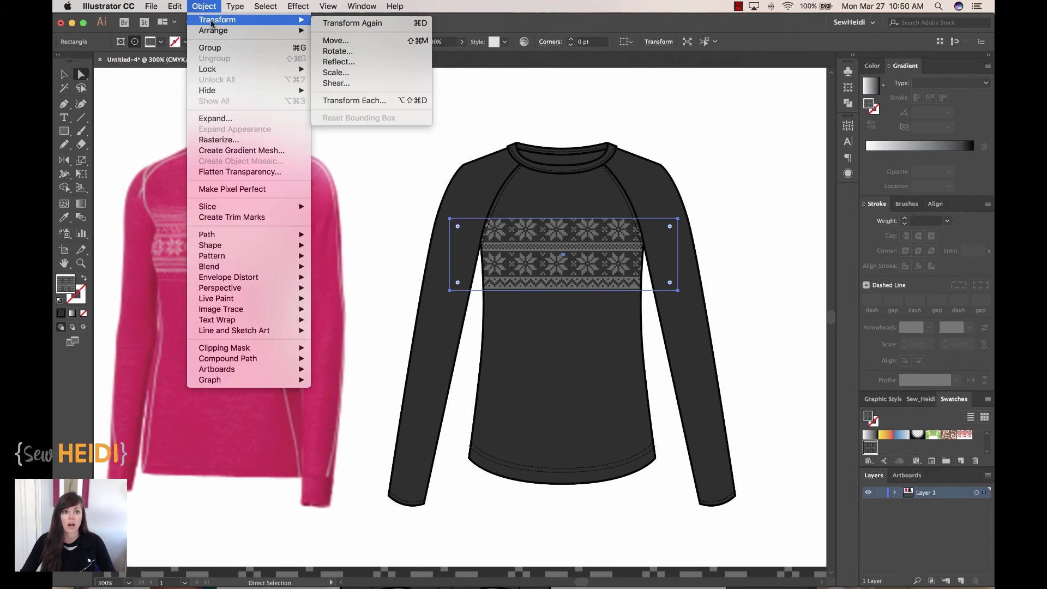
click(338, 62)
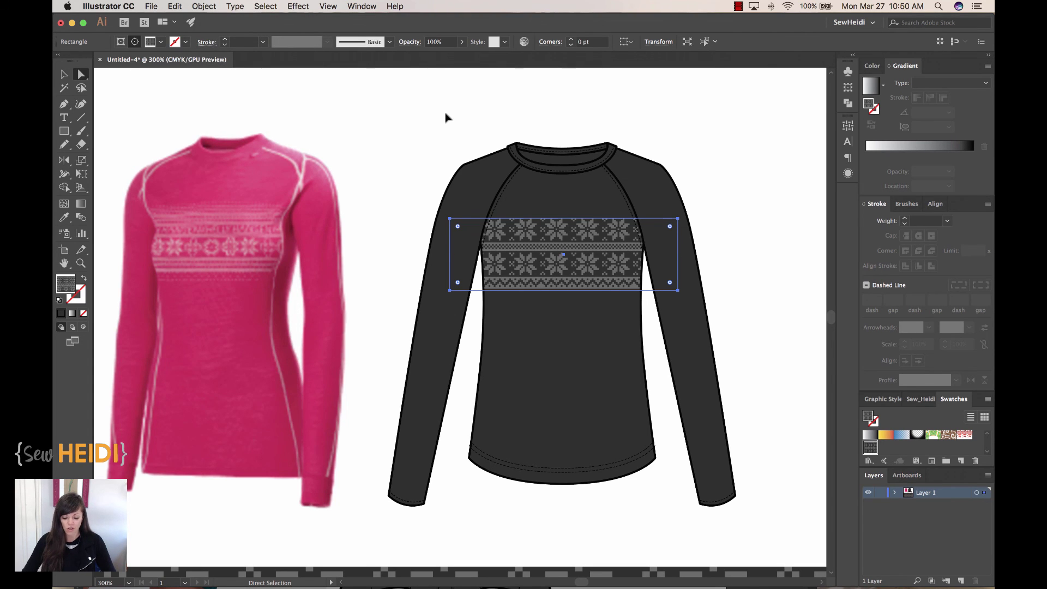
Zoom out to 150%, pan to the full artboard, and deselect to preview the snowflake band
key(super+minus)
key(super+minus)
drag(599, 173, 635, 82)
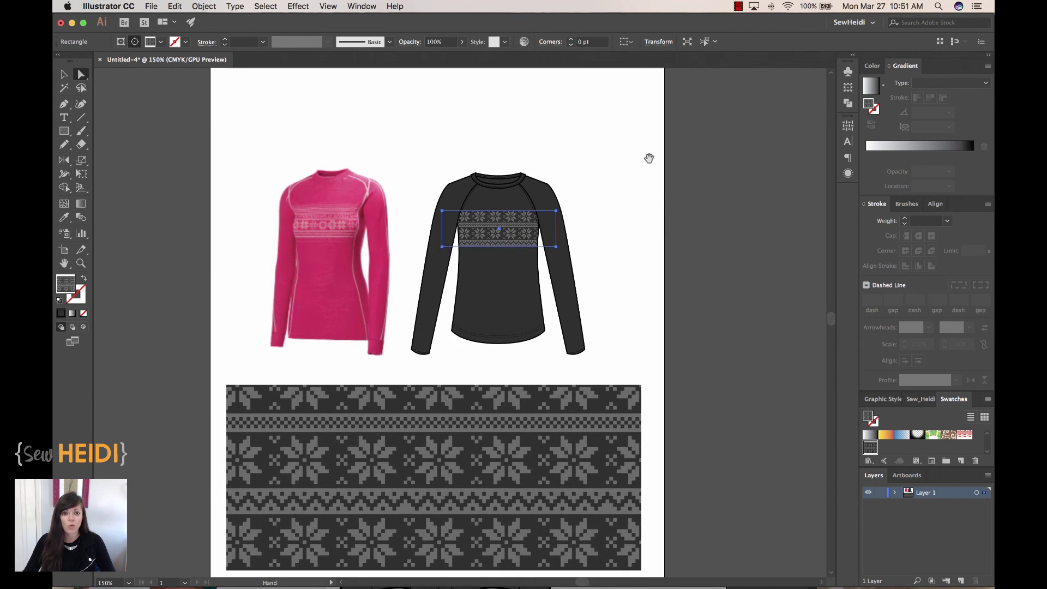
click(669, 215)
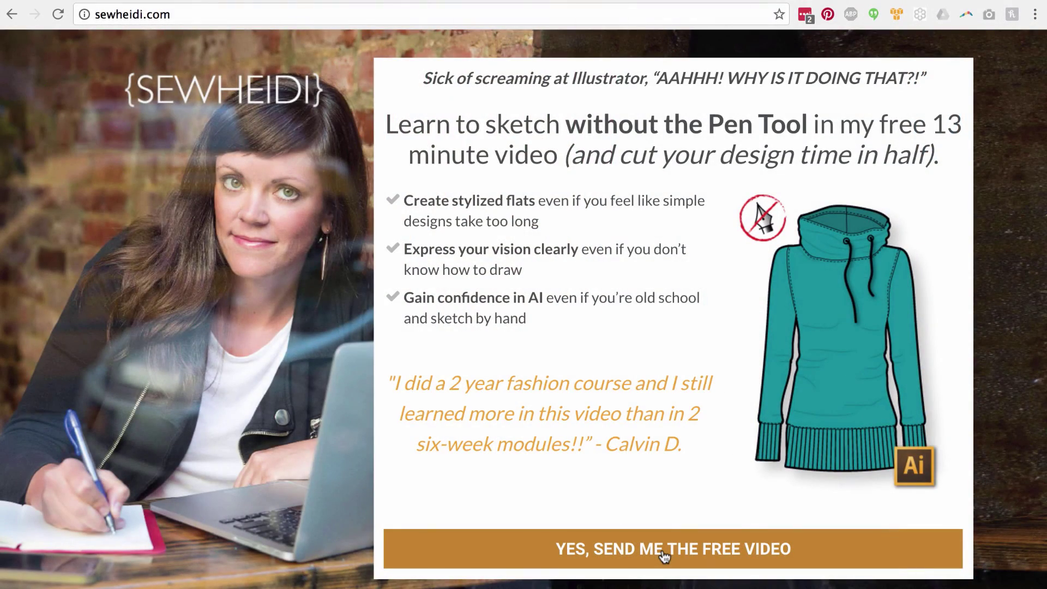
Request the free Pen Tool sketching video and begin typing an e-mail address into the Email Address field
click(662, 549)
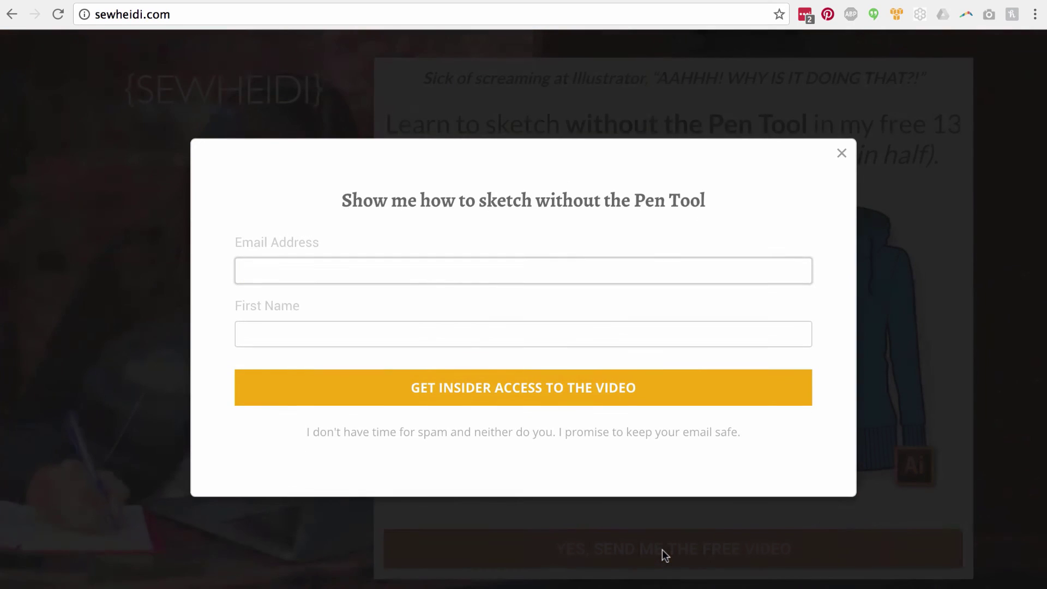
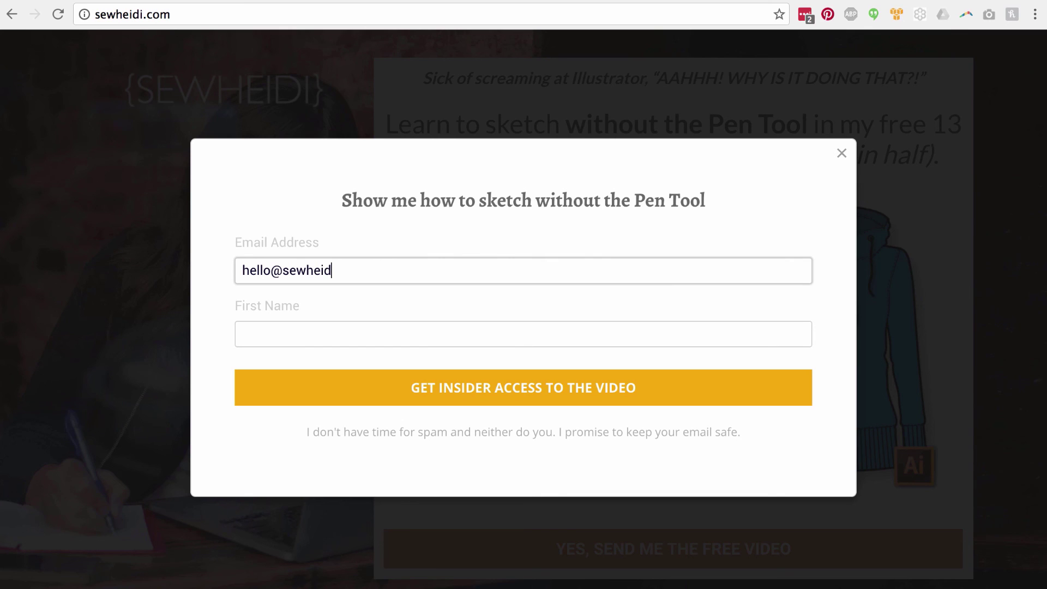